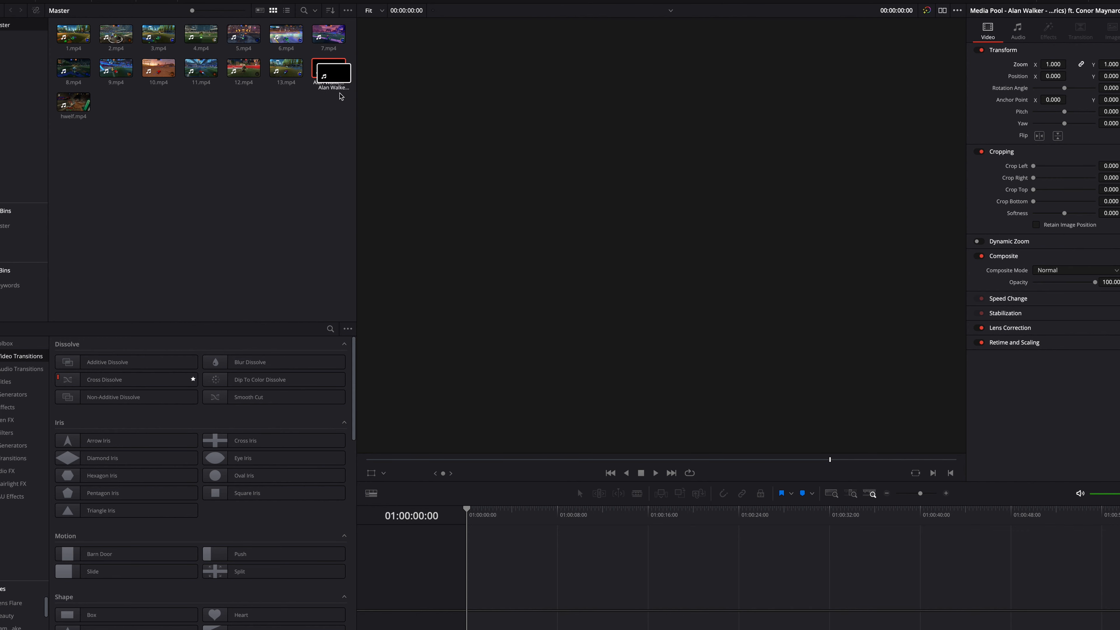
# Step: Place the "Alan Walker - Believers" clip on a new timeline as audio only, removing its video part, and listen to the song's opening
pyautogui.moveTo(329, 68); pyautogui.dragTo(474, 582)
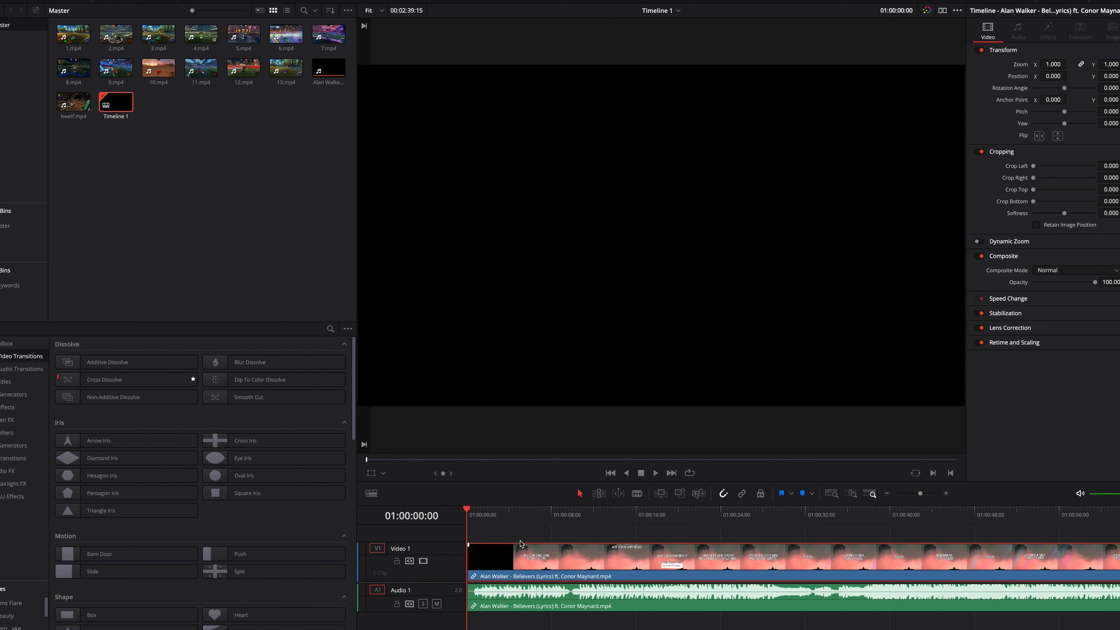
pyautogui.press('BackSpace')
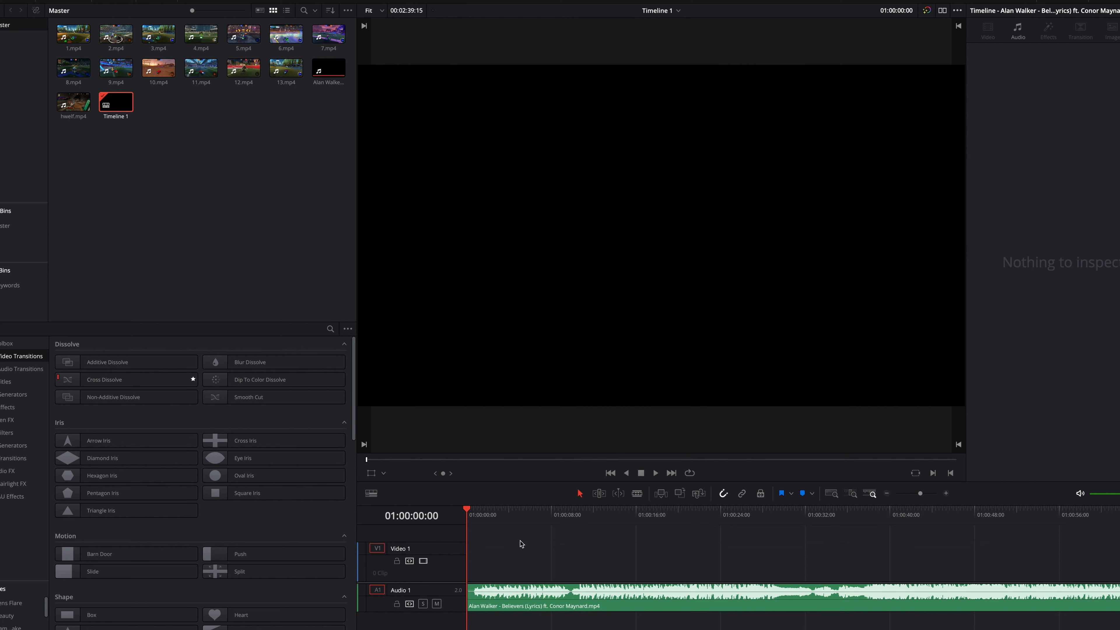
pyautogui.press('space')
pyautogui.press('XF86AudioRaiseVolume')
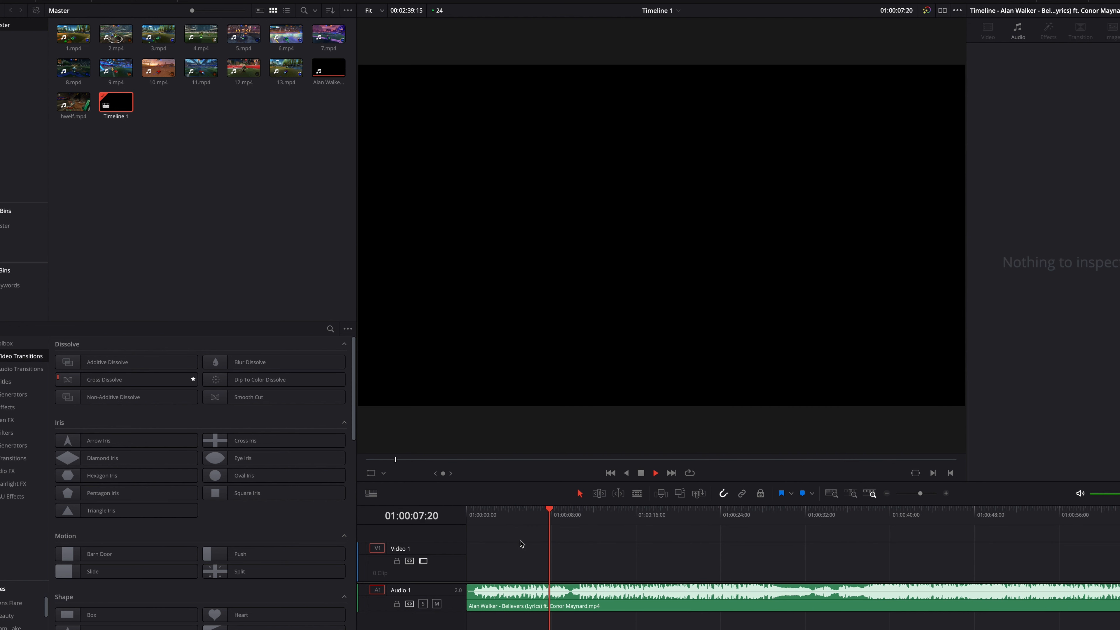
pyautogui.press('space')
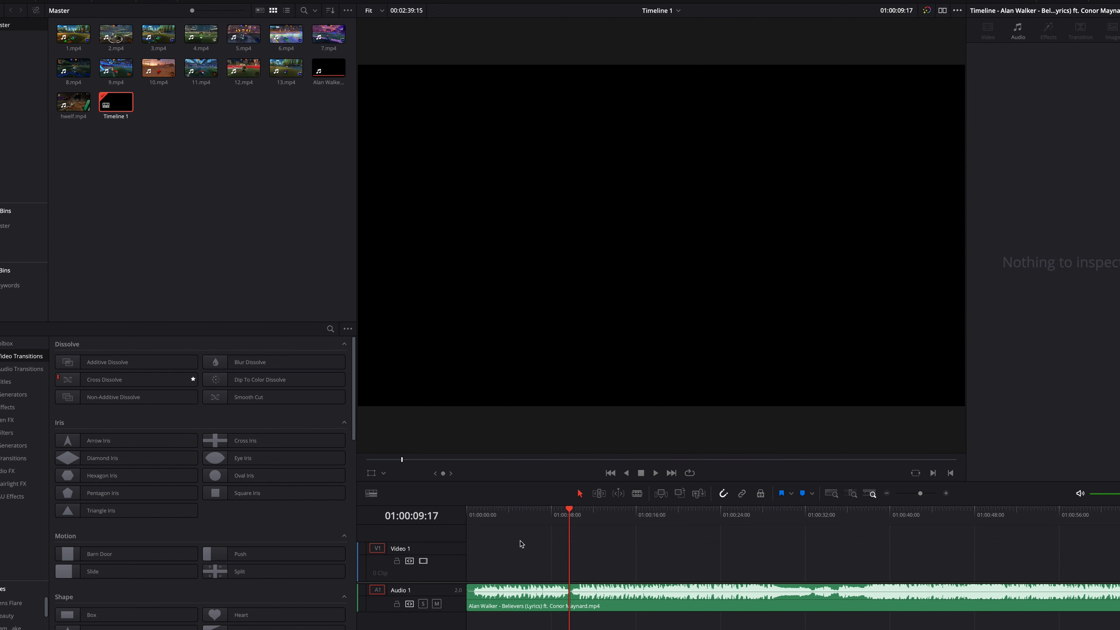
# Step: Add clips 1.mp4 through 7.mp4 in sequence on the Video 2 track, starting at the beginning of the timeline
pyautogui.click(150, 293)
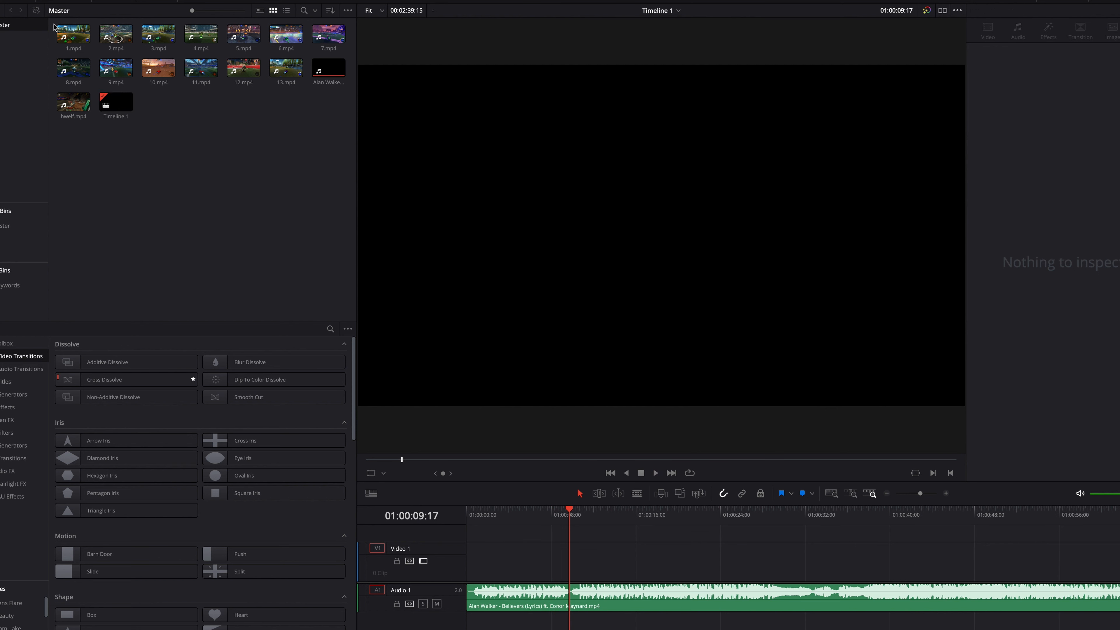
pyautogui.moveTo(54, 26); pyautogui.dragTo(337, 47)
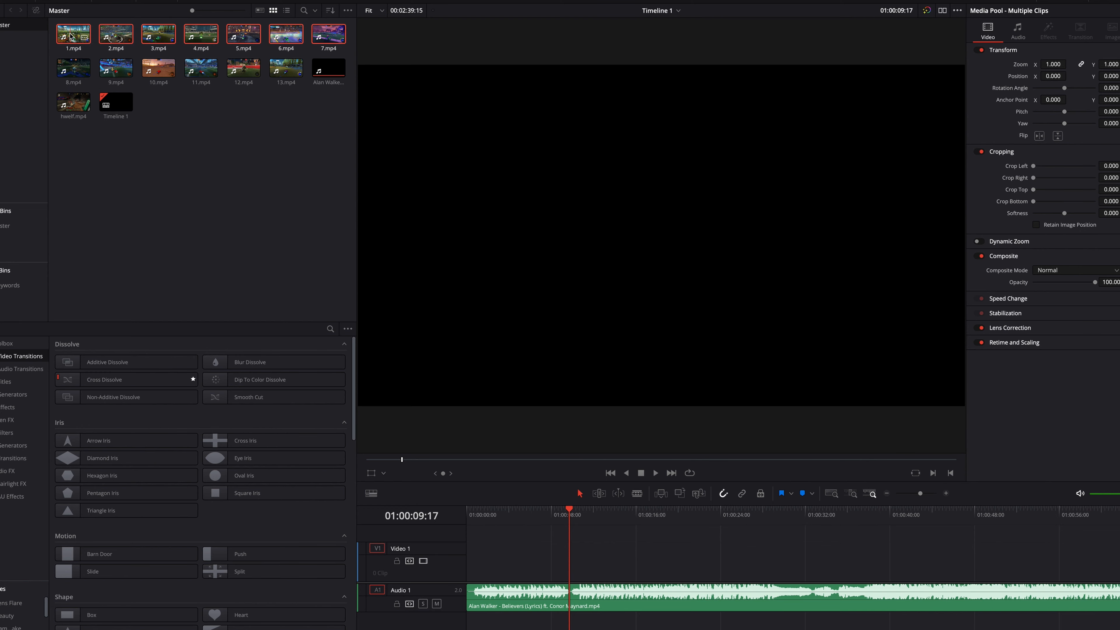
pyautogui.moveTo(71, 36); pyautogui.dragTo(471, 546)
# Step: Delete the gameplay audio of all seven clips from the Audio 2 track, keeping the song on Audio 1
pyautogui.click(510, 627)
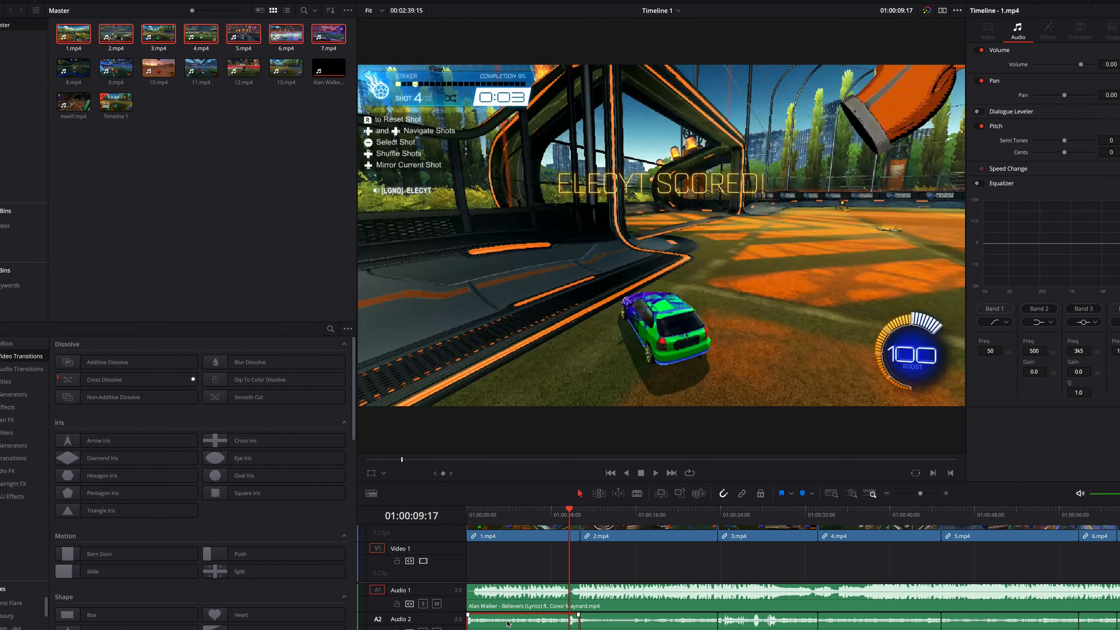
pyautogui.press('Delete')
pyautogui.moveTo(535, 628); pyautogui.dragTo(1119, 629)
pyautogui.press('Delete')
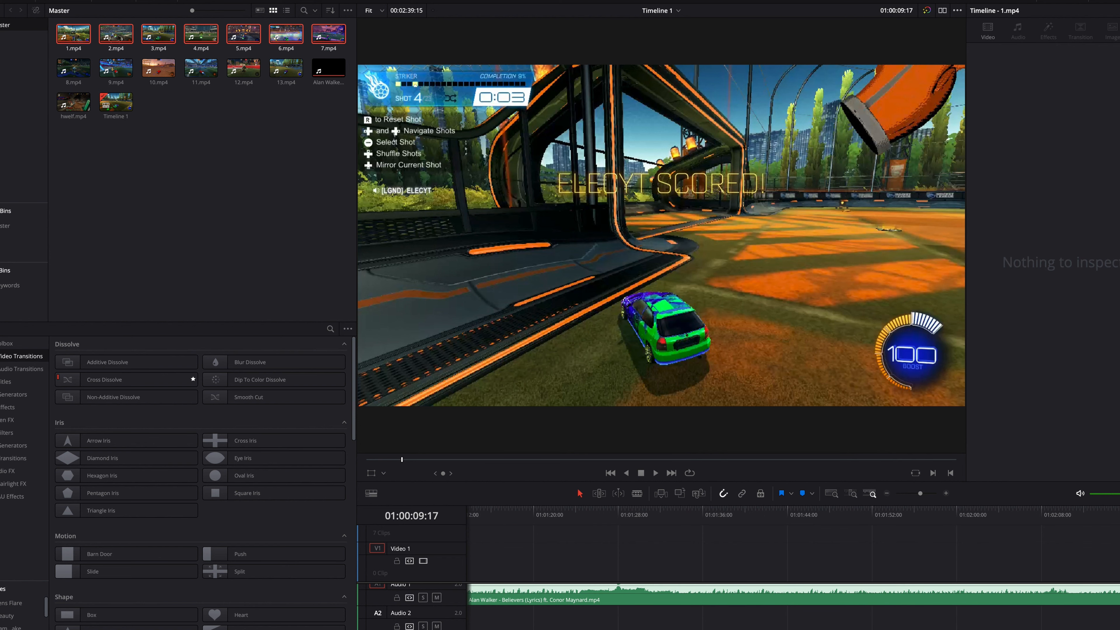
pyautogui.hscroll(-15, 792, 570)
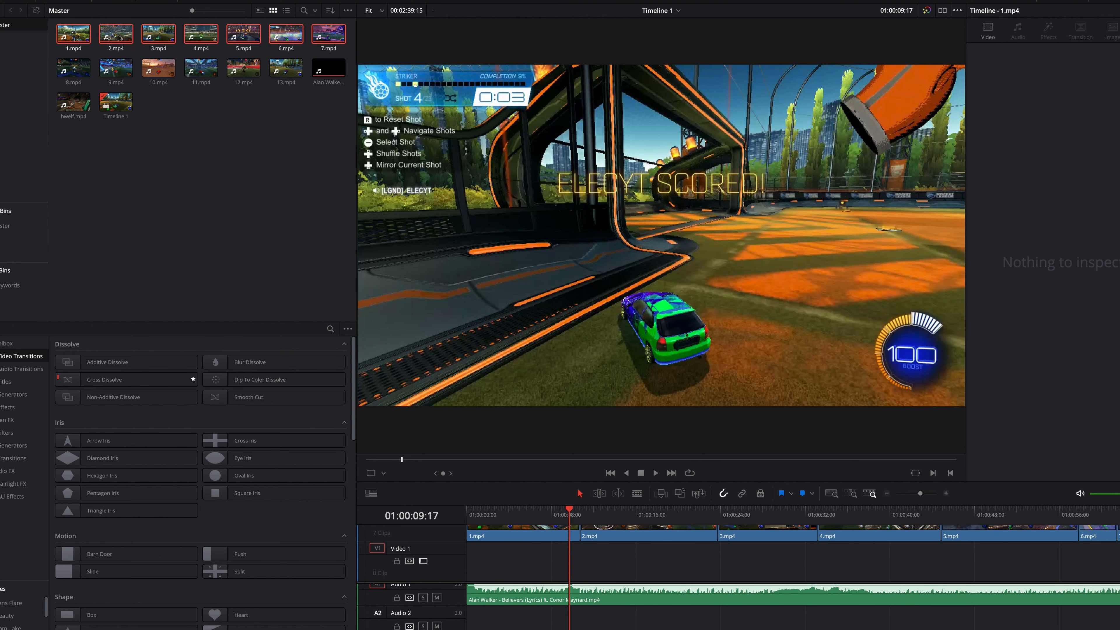
# Step: Move all seven gameplay clips from the Video 2 track down to Video 1, keeping their timing
pyautogui.moveTo(542, 552); pyautogui.dragTo(1119, 530)
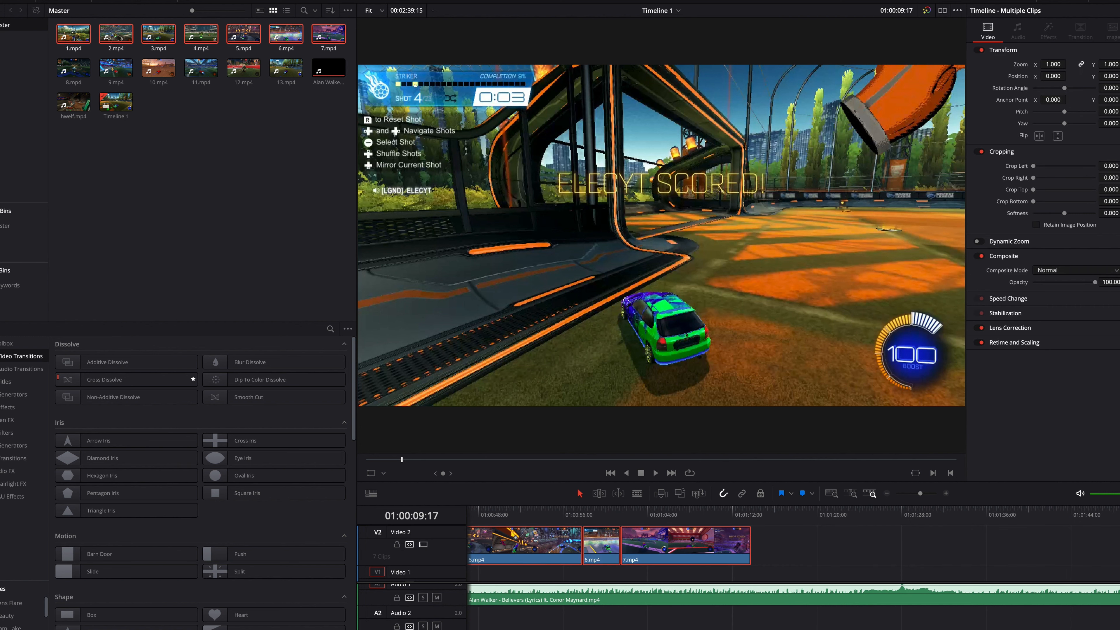
pyautogui.moveTo(675, 629); pyautogui.dragTo(507, 624)
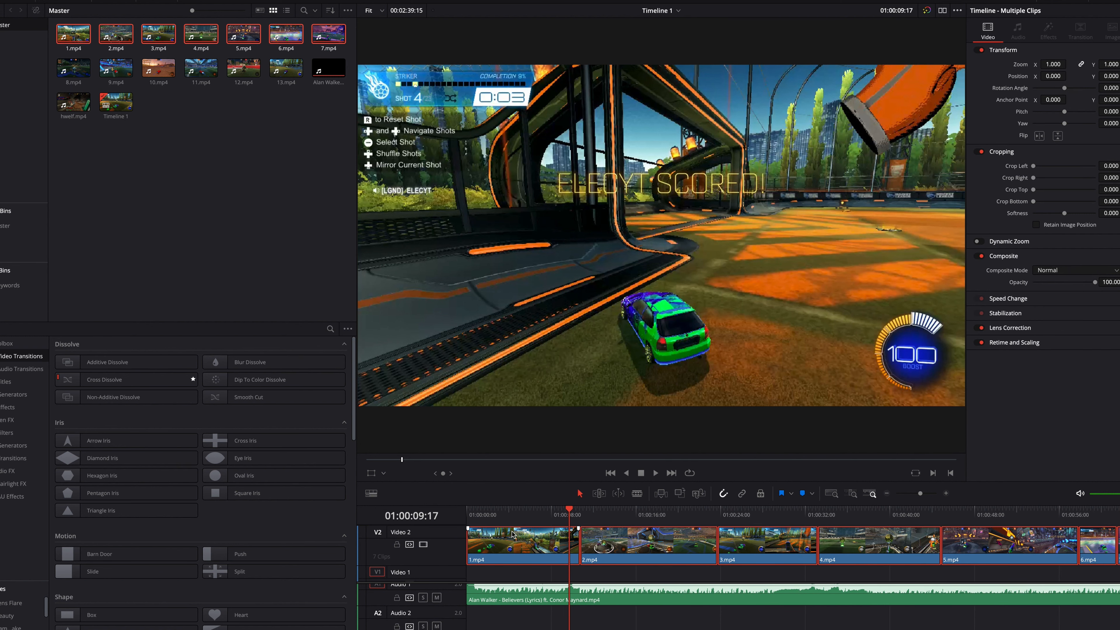
pyautogui.scroll(-2, 507, 552)
pyautogui.moveTo(512, 539); pyautogui.dragTo(511, 560)
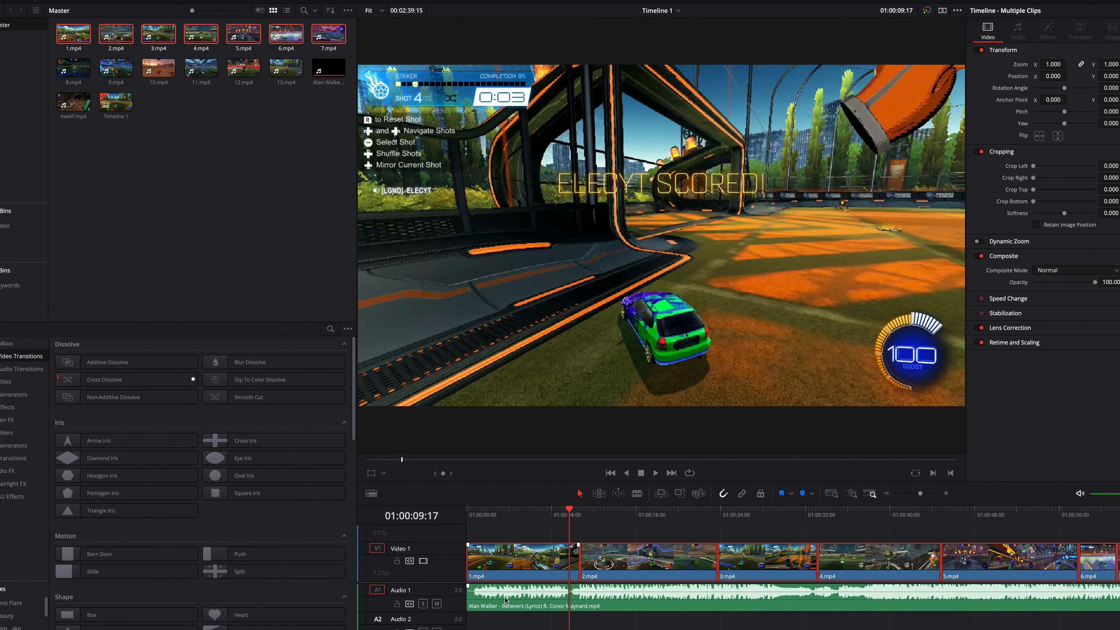
# Step: Add a short fade-in from black to the start of 1.mp4 and play the edit from the beginning
pyautogui.moveTo(574, 513); pyautogui.dragTo(404, 520)
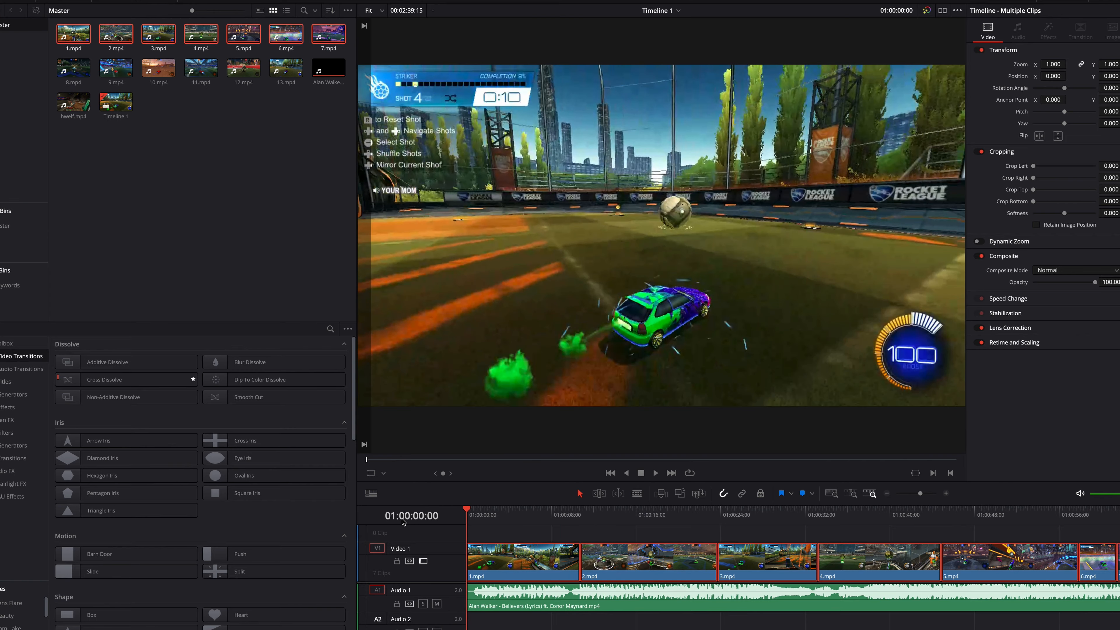
pyautogui.press('space')
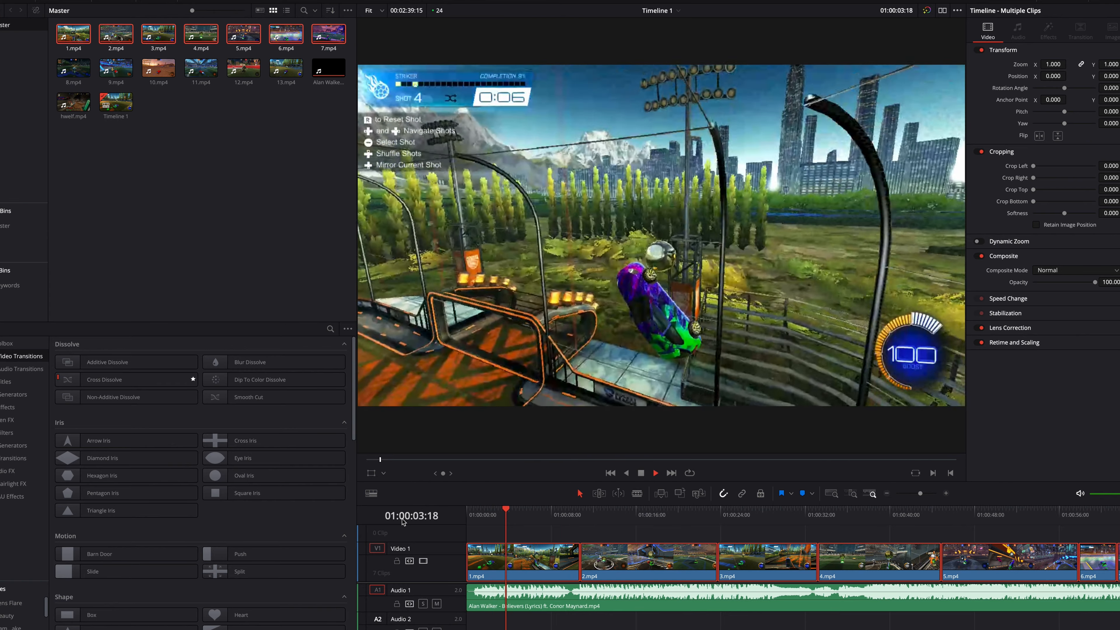
pyautogui.press('space')
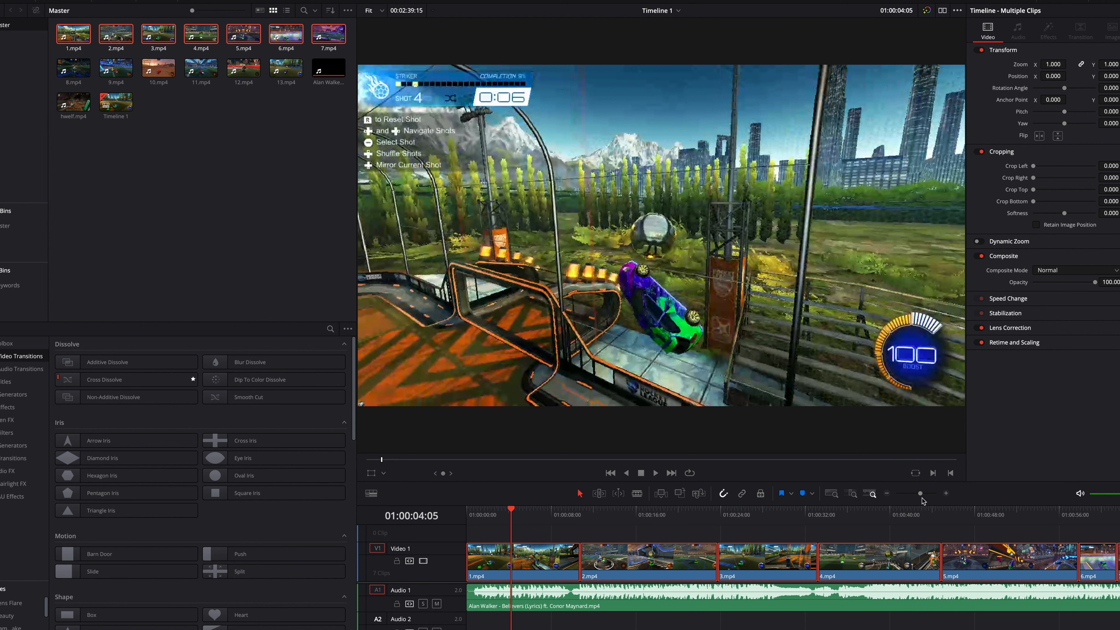
pyautogui.moveTo(923, 497); pyautogui.dragTo(924, 496)
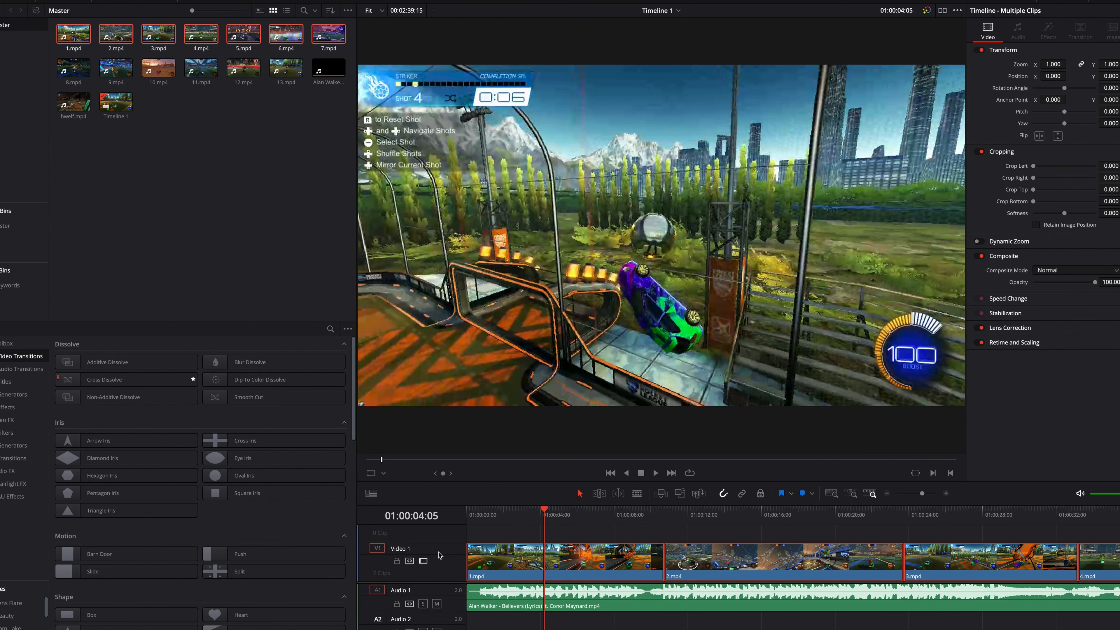
pyautogui.moveTo(469, 547); pyautogui.dragTo(484, 552)
pyautogui.click(478, 560)
pyautogui.moveTo(543, 512); pyautogui.dragTo(431, 525)
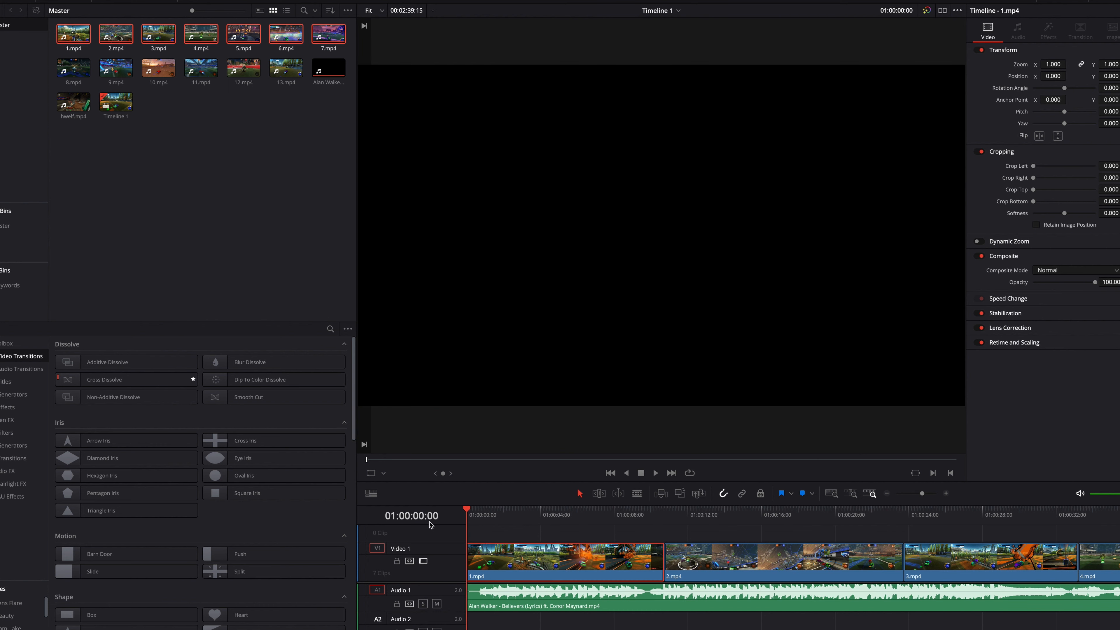
pyautogui.press('space')
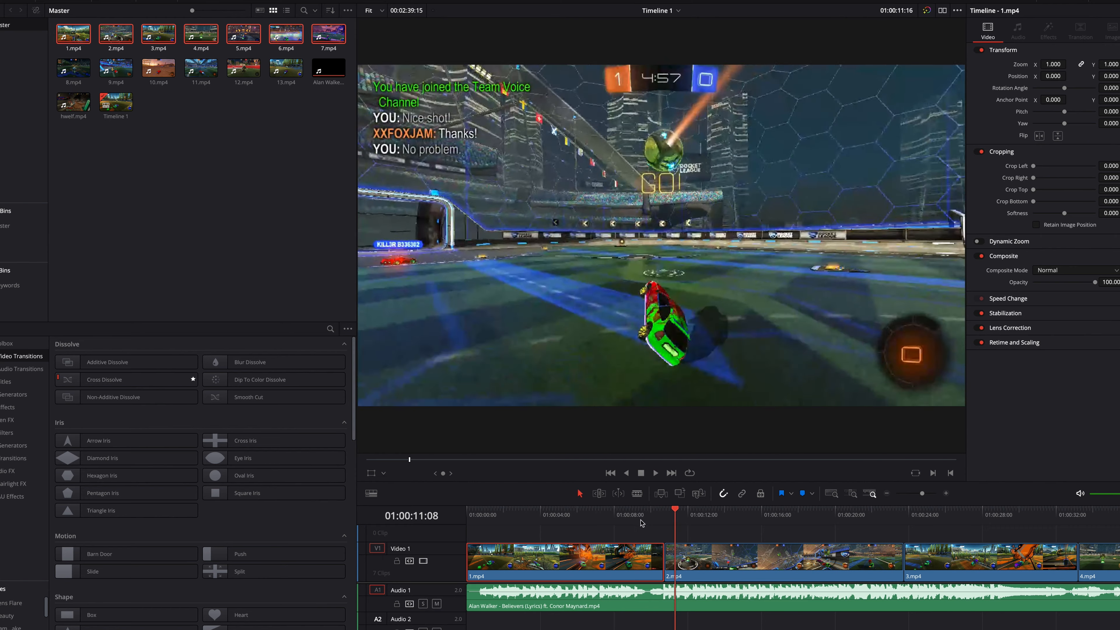
# Step: Trim the end of 1.mp4 back to the blue beat marker and move 2.mp4 against the new cut
pyautogui.click(619, 516)
pyautogui.press('space')
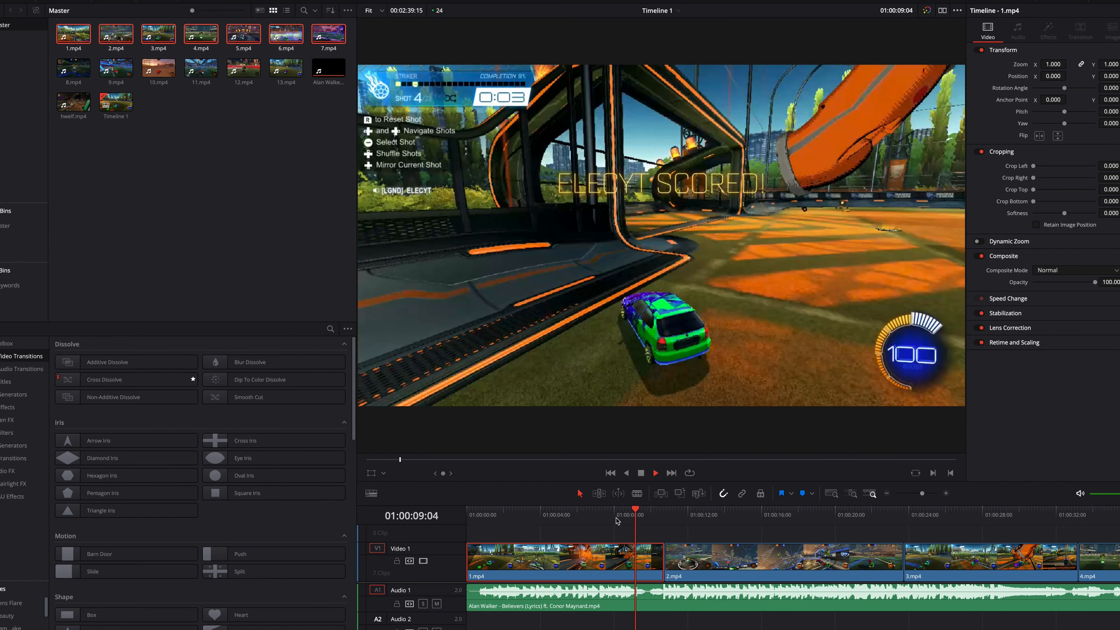
pyautogui.press('space')
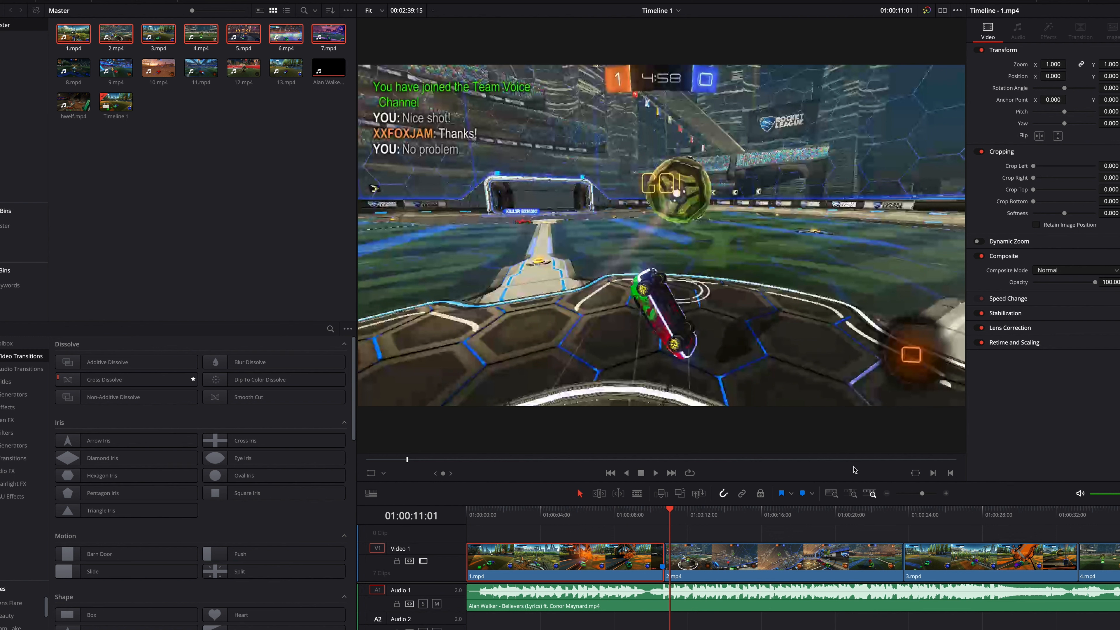
pyautogui.moveTo(923, 494); pyautogui.dragTo(929, 493)
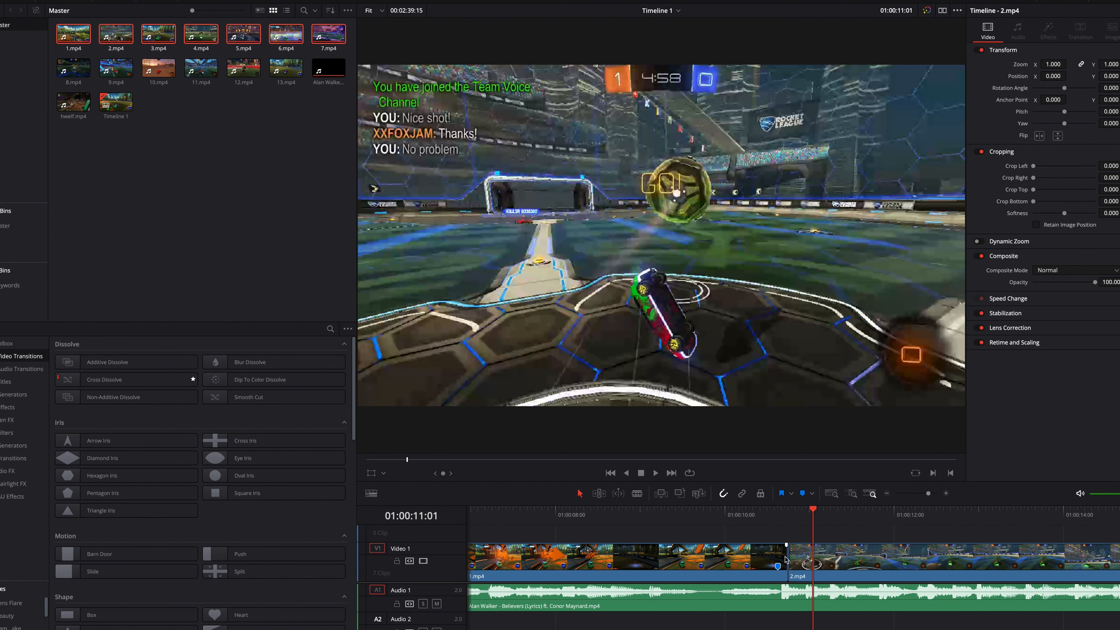
pyautogui.click(780, 561)
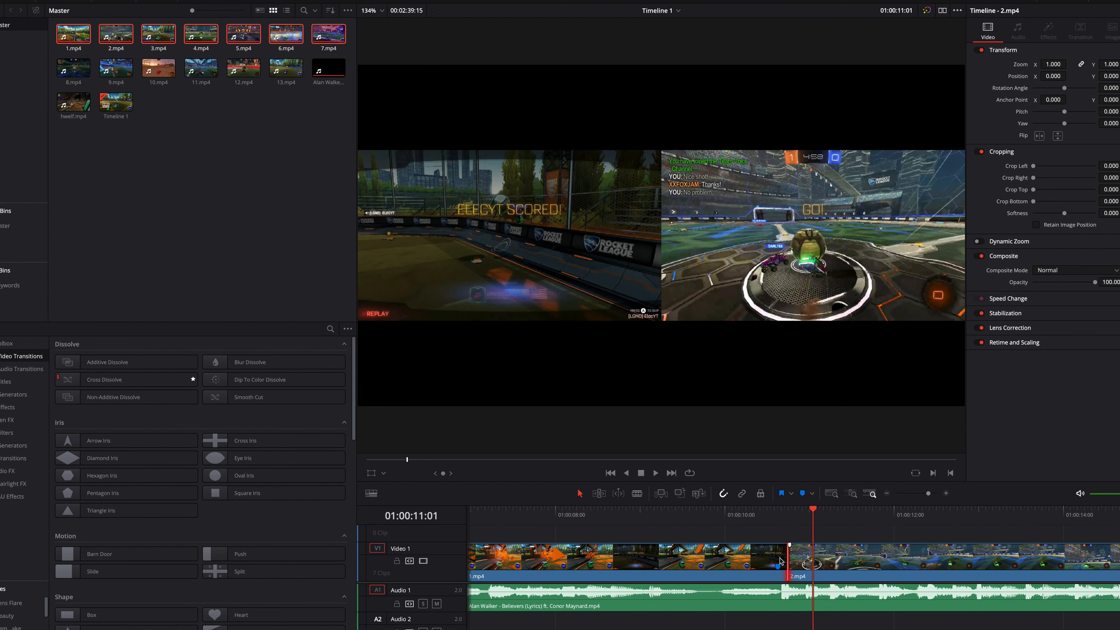
pyautogui.moveTo(788, 565); pyautogui.dragTo(775, 559)
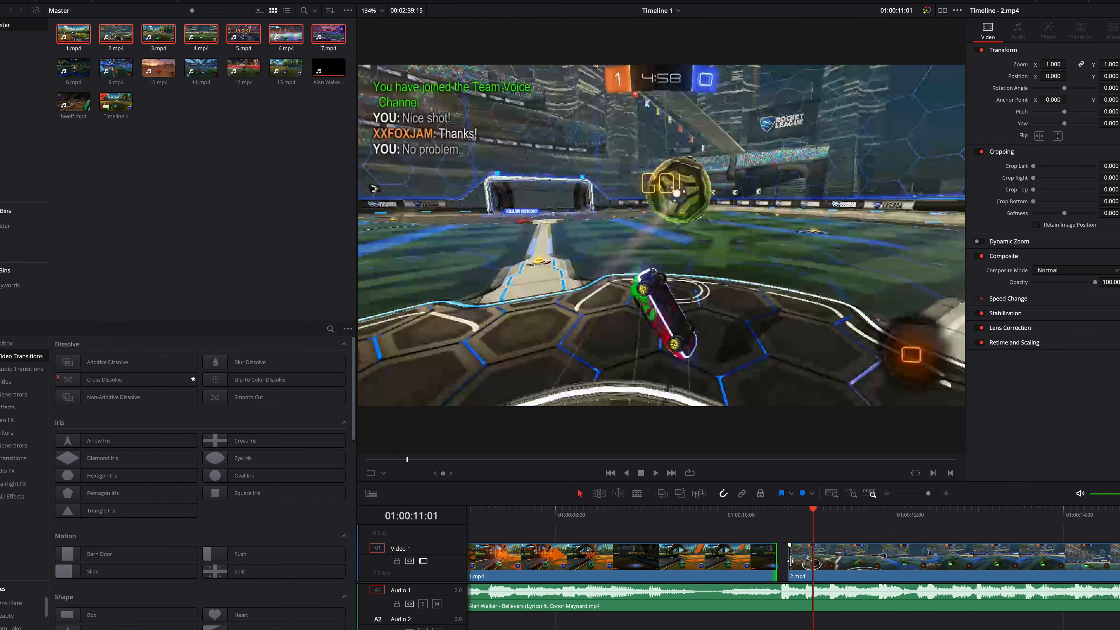
pyautogui.click(789, 561)
pyautogui.moveTo(807, 569); pyautogui.dragTo(796, 572)
# Step: Replay the cut, trim the end of 1.mp4 slightly more, and shift 2.mp4 3 frames earlier to meet it
pyautogui.moveTo(813, 512); pyautogui.dragTo(666, 499)
pyautogui.press('space')
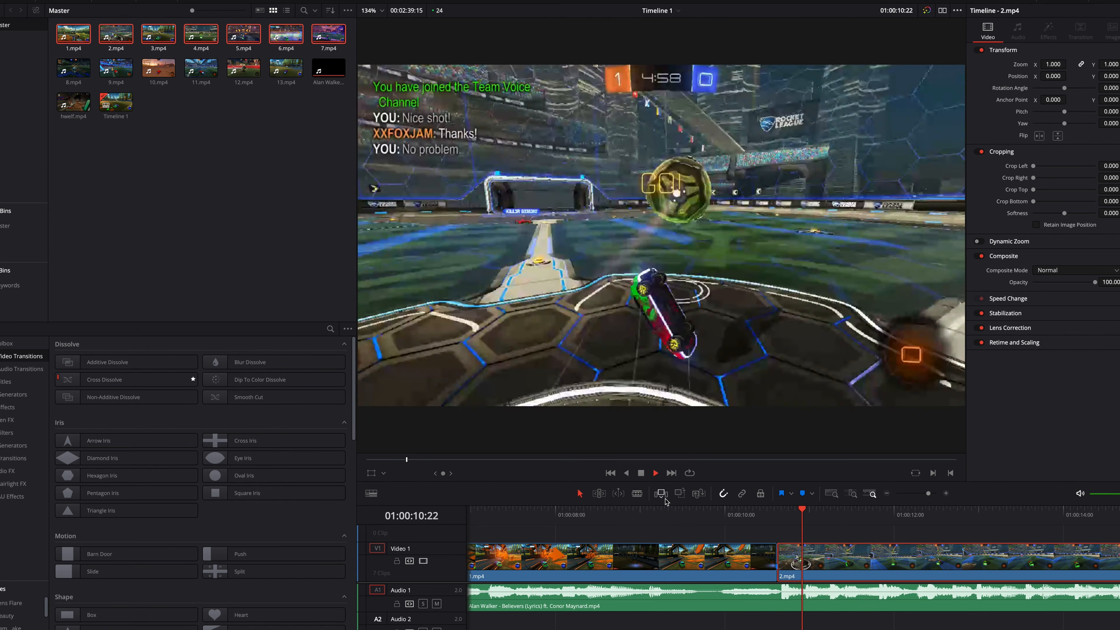
pyautogui.press('space')
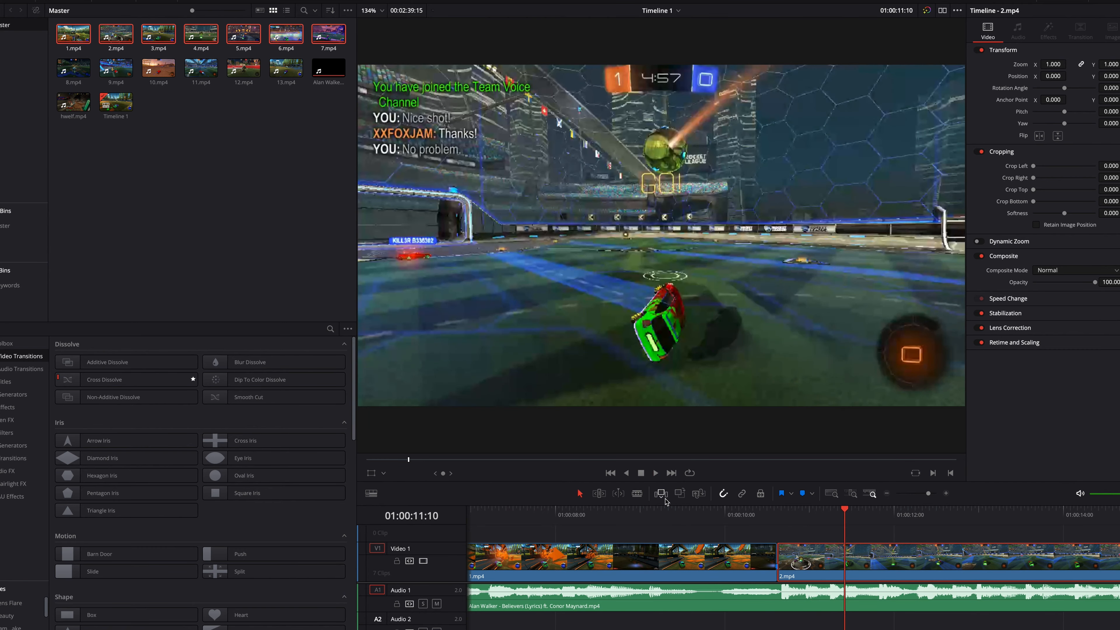
pyautogui.click(775, 559)
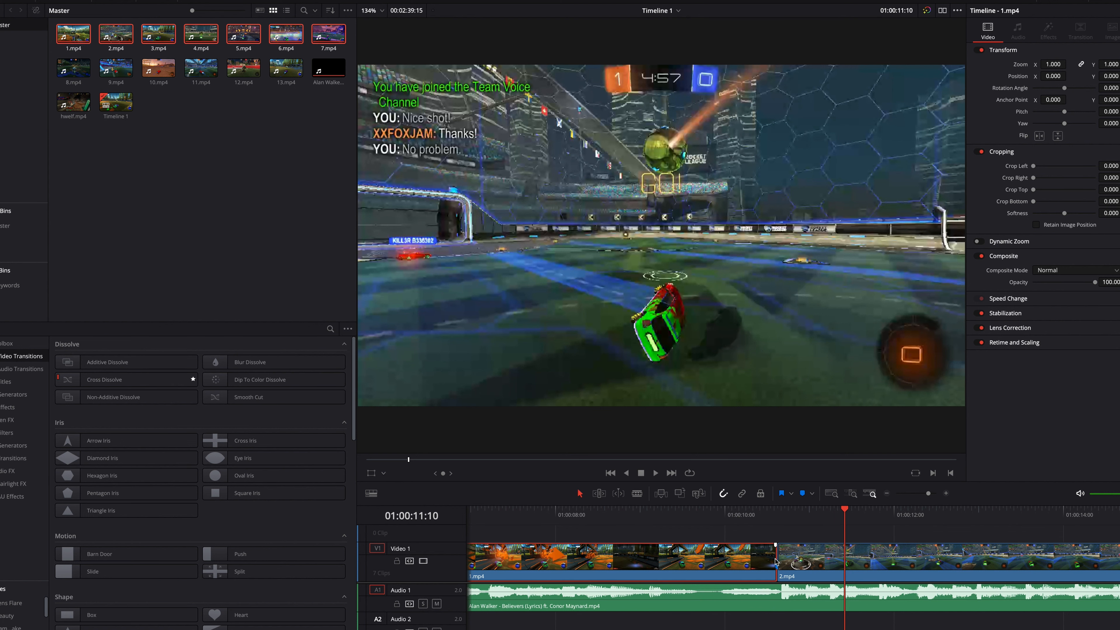
pyautogui.moveTo(775, 561)
pyautogui.mouseDown()
pyautogui.moveTo(745, 563)
pyautogui.moveTo(767, 575)
pyautogui.mouseUp()
pyautogui.click(810, 569)
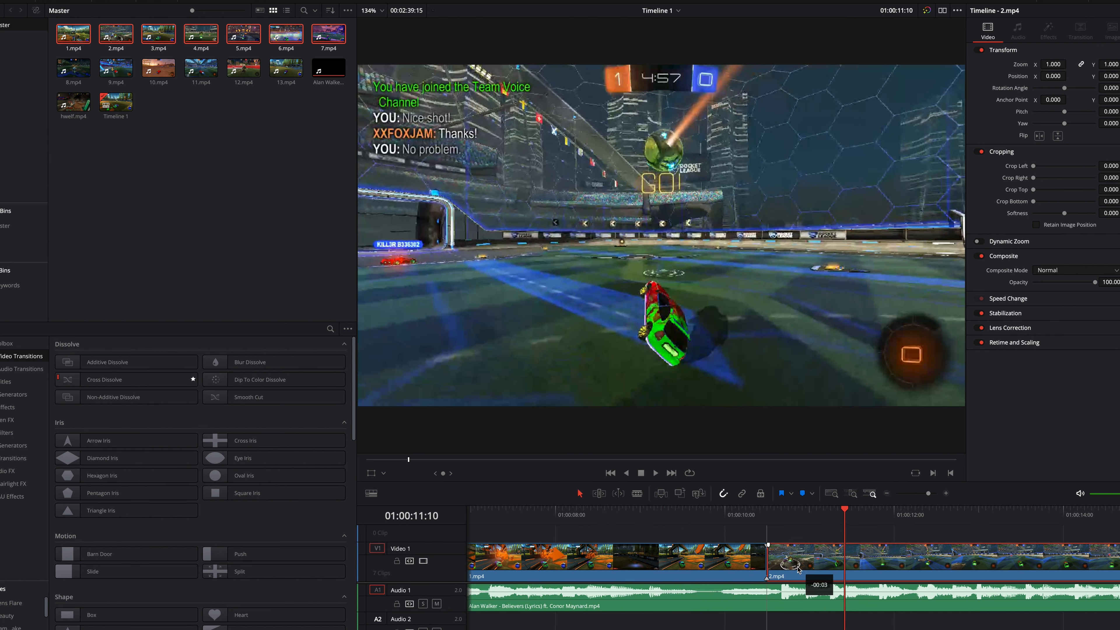
# Step: Play through the sequence and close the gaps by moving 3.mp4 against 2.mp4 and 4.mp4 against 3.mp4
pyautogui.moveTo(854, 514); pyautogui.dragTo(732, 514)
pyautogui.press('space')
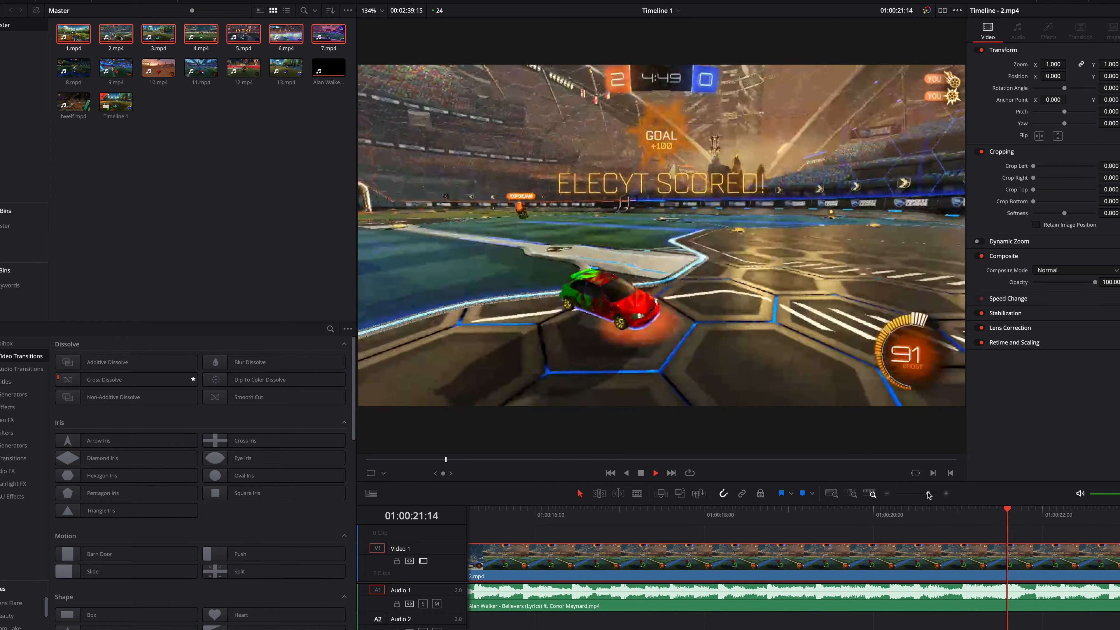
pyautogui.click(926, 498)
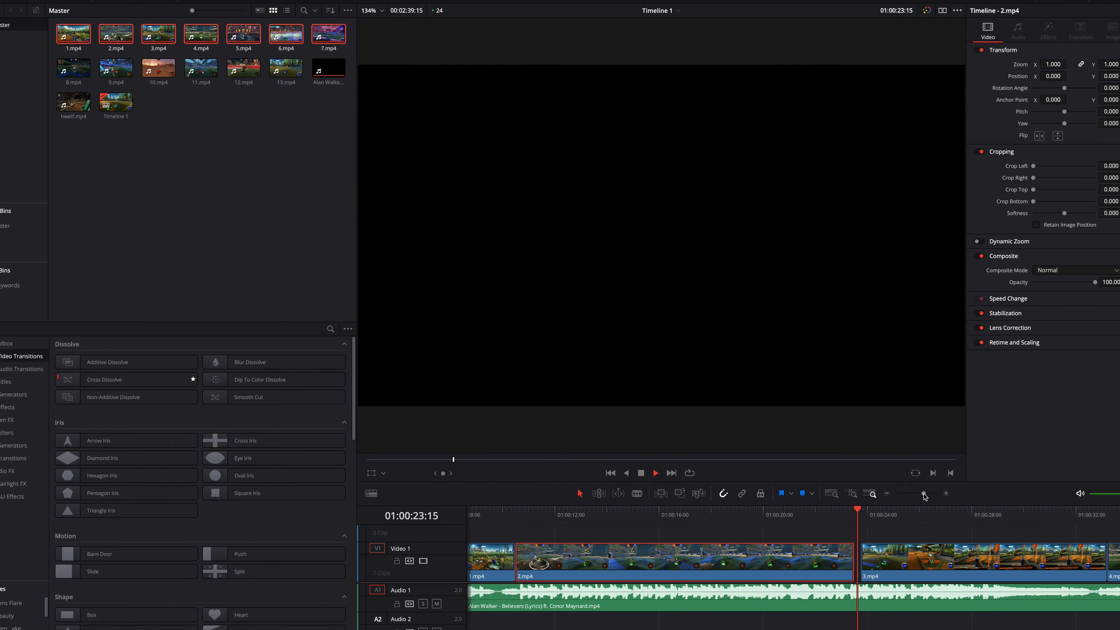
pyautogui.moveTo(895, 566); pyautogui.dragTo(889, 566)
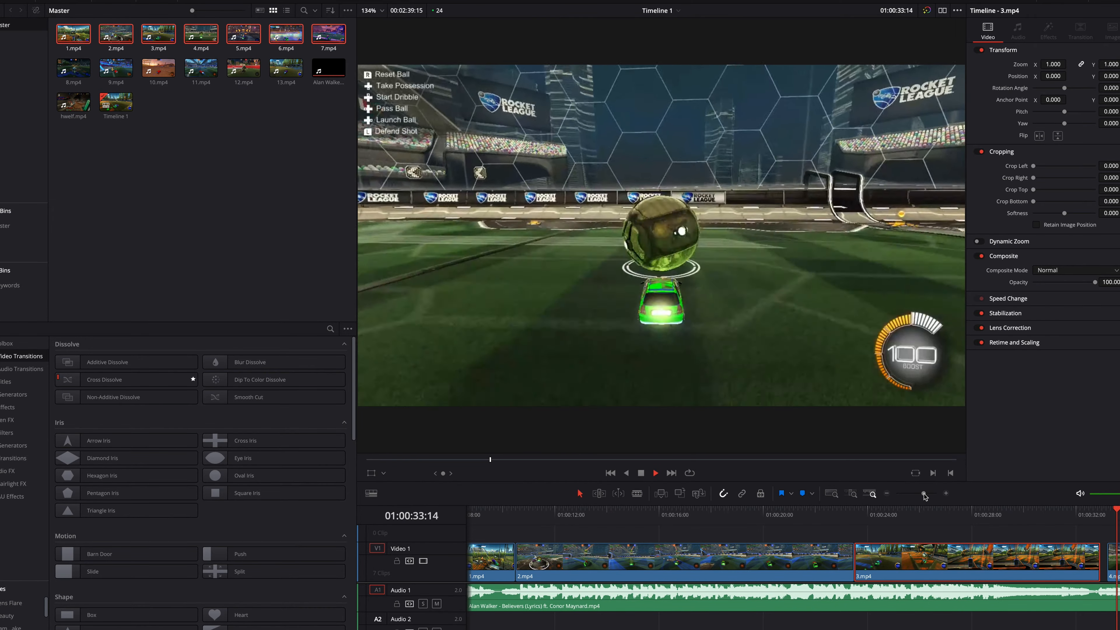
pyautogui.press('space')
pyautogui.moveTo(1116, 565); pyautogui.dragTo(1109, 565)
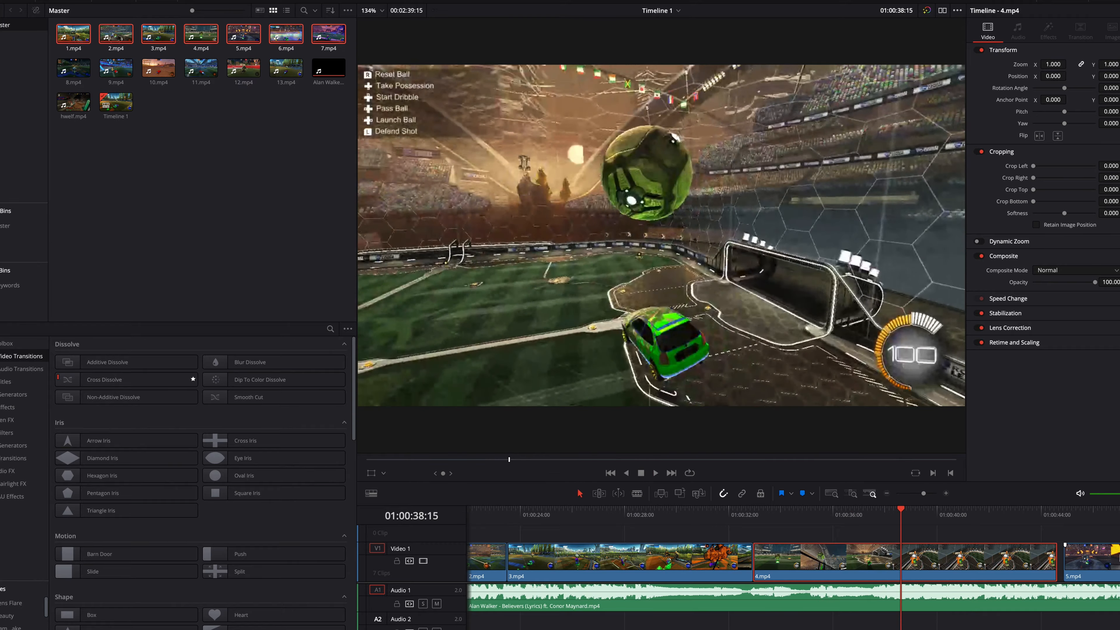
# Step: Add a marker to the song's audio clip at 01:00:38:08 and return the playhead to the timeline start
pyautogui.moveTo(887, 510); pyautogui.dragTo(895, 526)
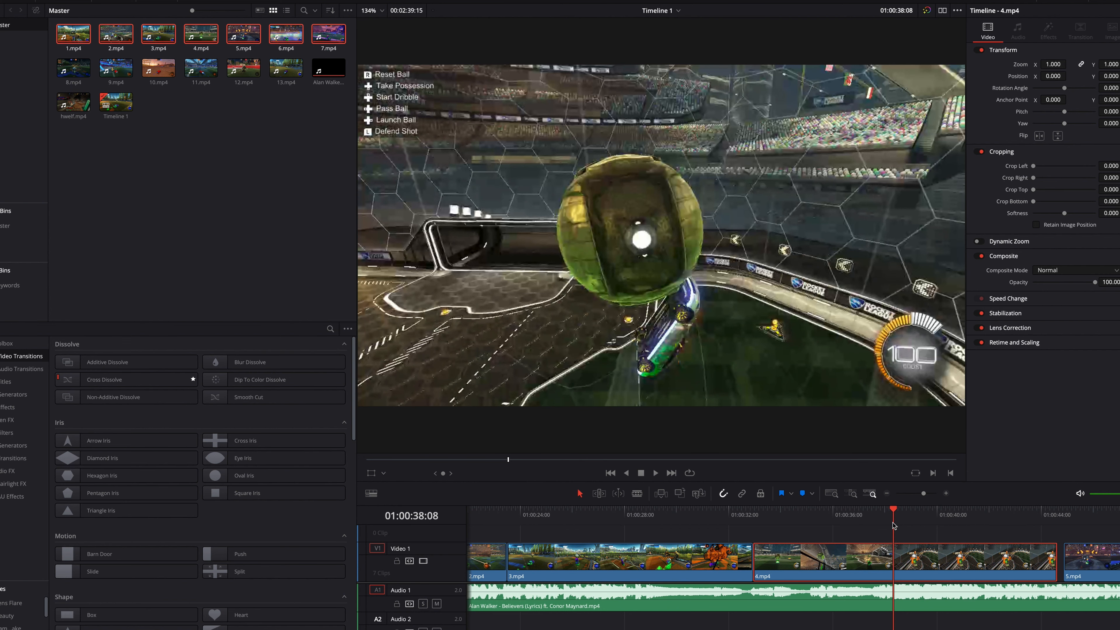
pyautogui.click(883, 600)
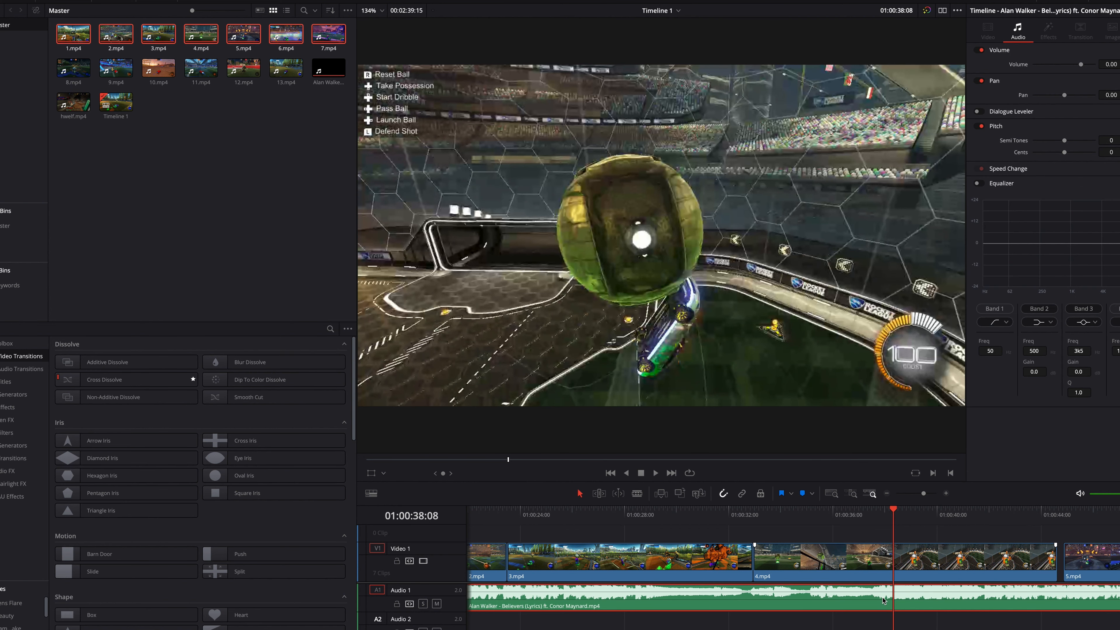
pyautogui.press('m')
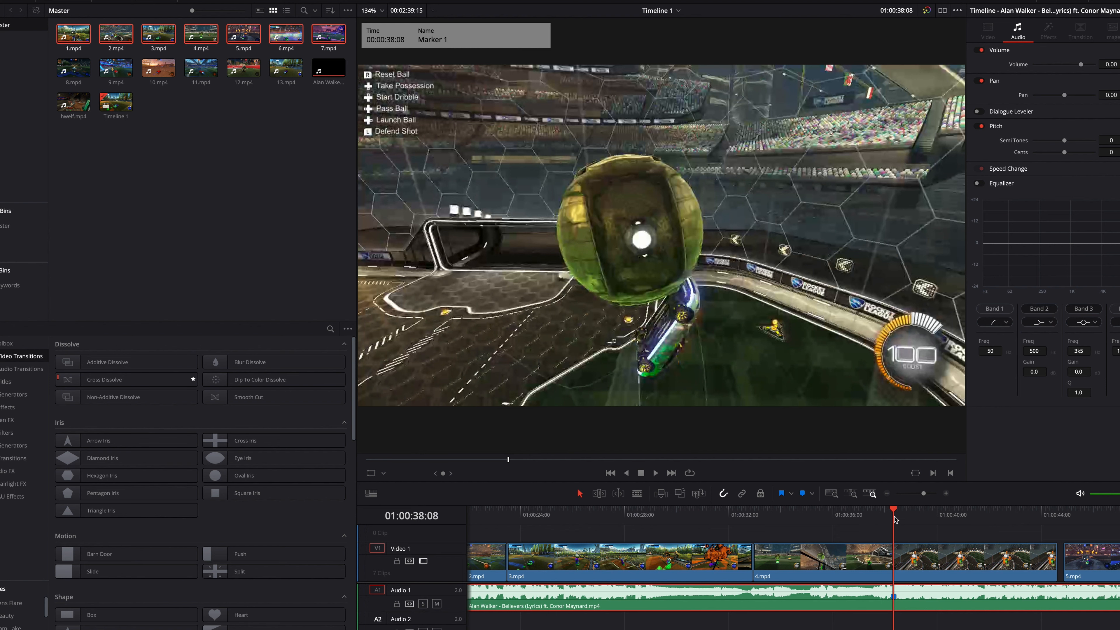
pyautogui.moveTo(892, 521); pyautogui.dragTo(867, 522)
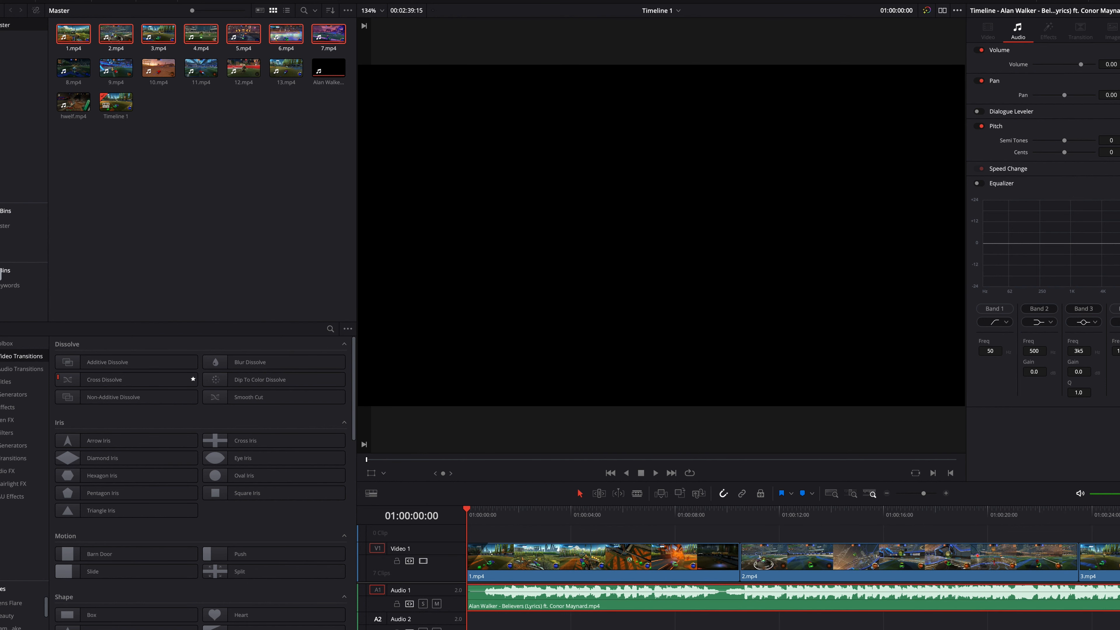
# Step: Place an Adjustment Clip from the effects library on a new video track above the gameplay clips
pyautogui.click(4, 381)
pyautogui.click(7, 407)
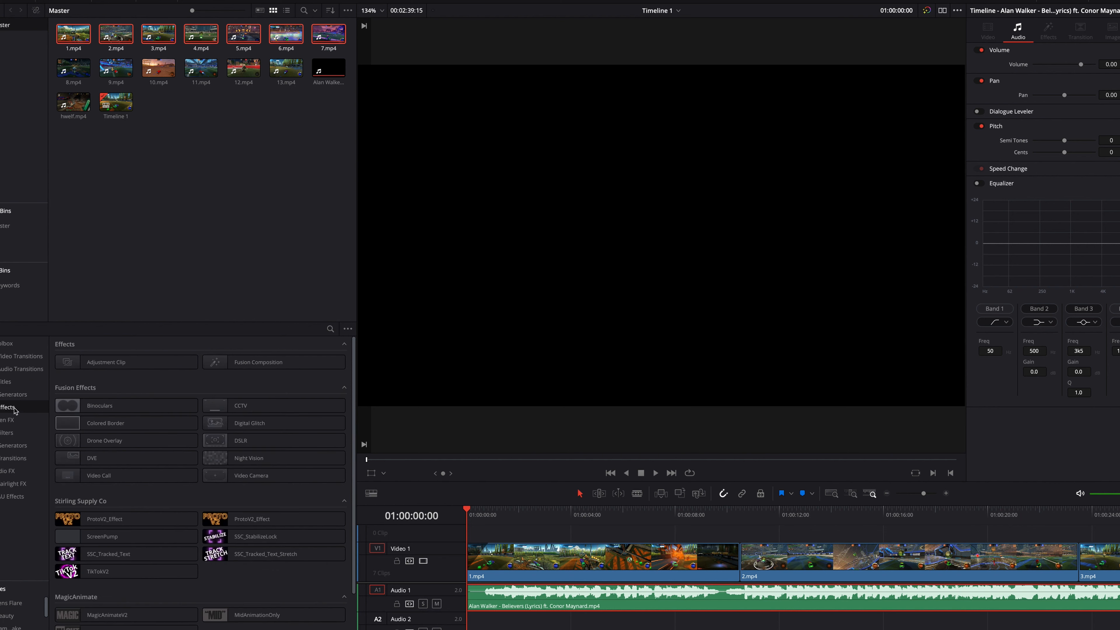
pyautogui.click(104, 367)
pyautogui.moveTo(106, 366); pyautogui.dragTo(820, 539)
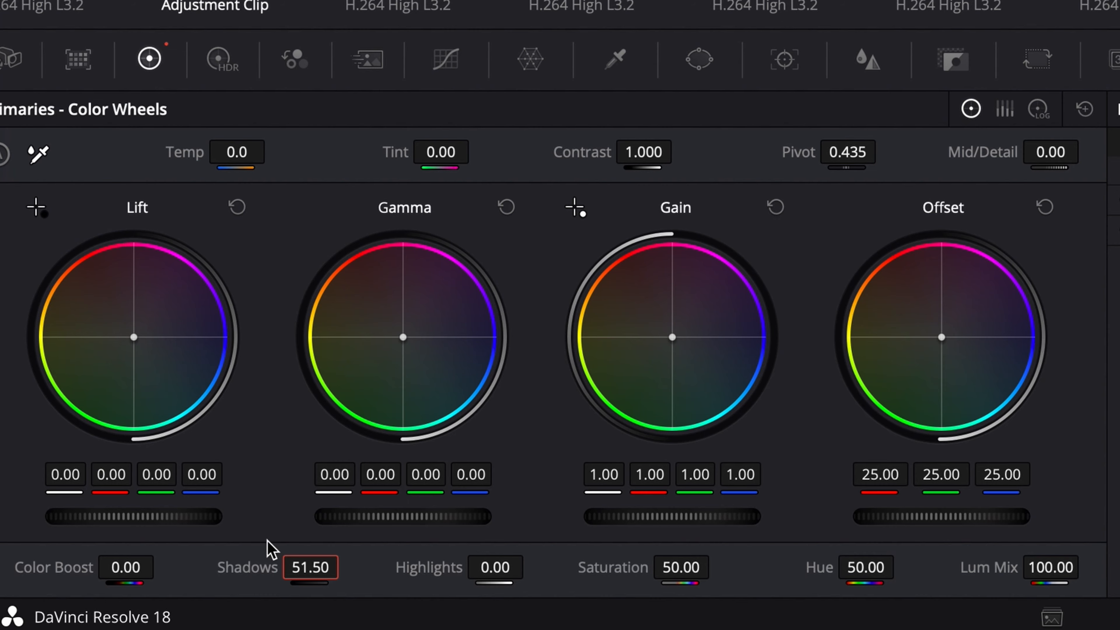
# Step: Set the adjustment clip's Shadows to -71.50 on the Color page, play back the grade, and return to the Edit page
pyautogui.moveTo(314, 568)
pyautogui.mouseDown()
pyautogui.moveTo(247, 567)
pyautogui.moveTo(307, 567)
pyautogui.mouseUp()
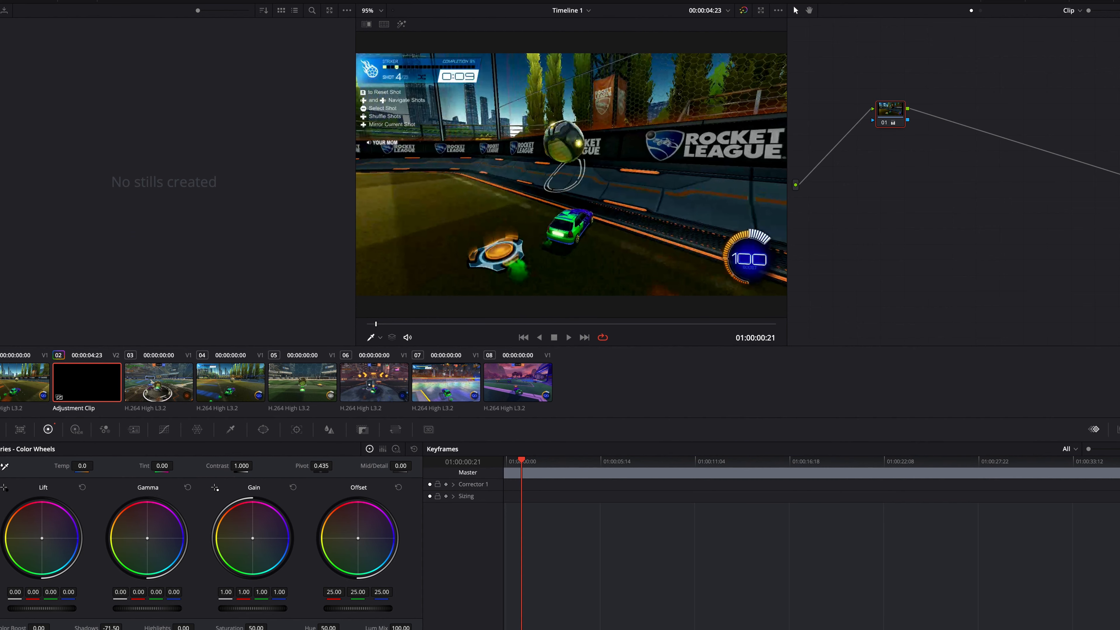
pyautogui.press('space')
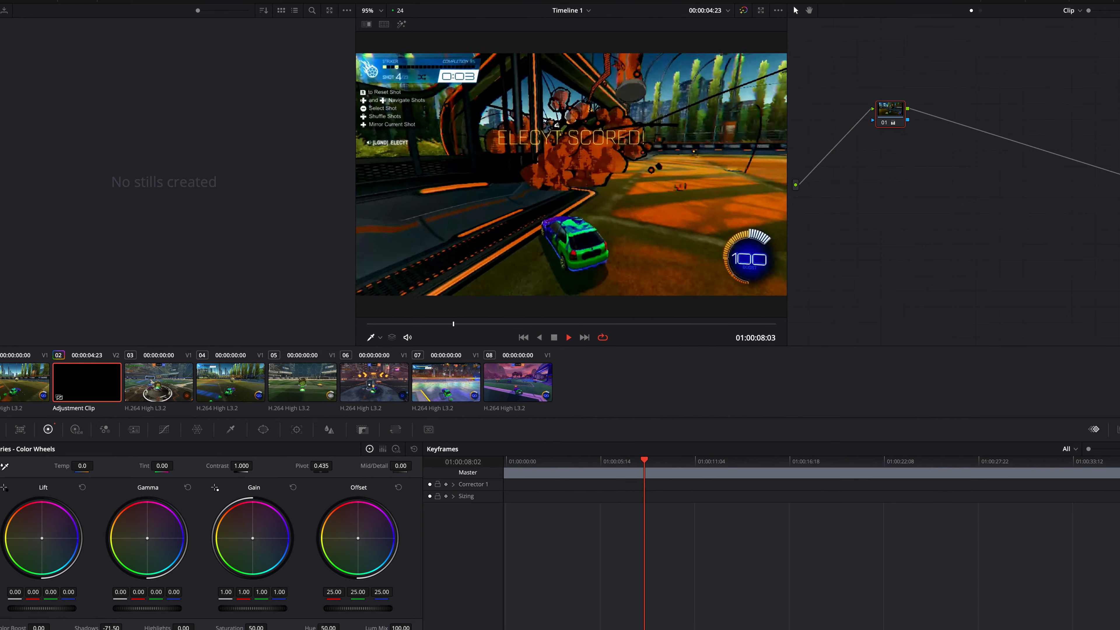
pyautogui.press('space')
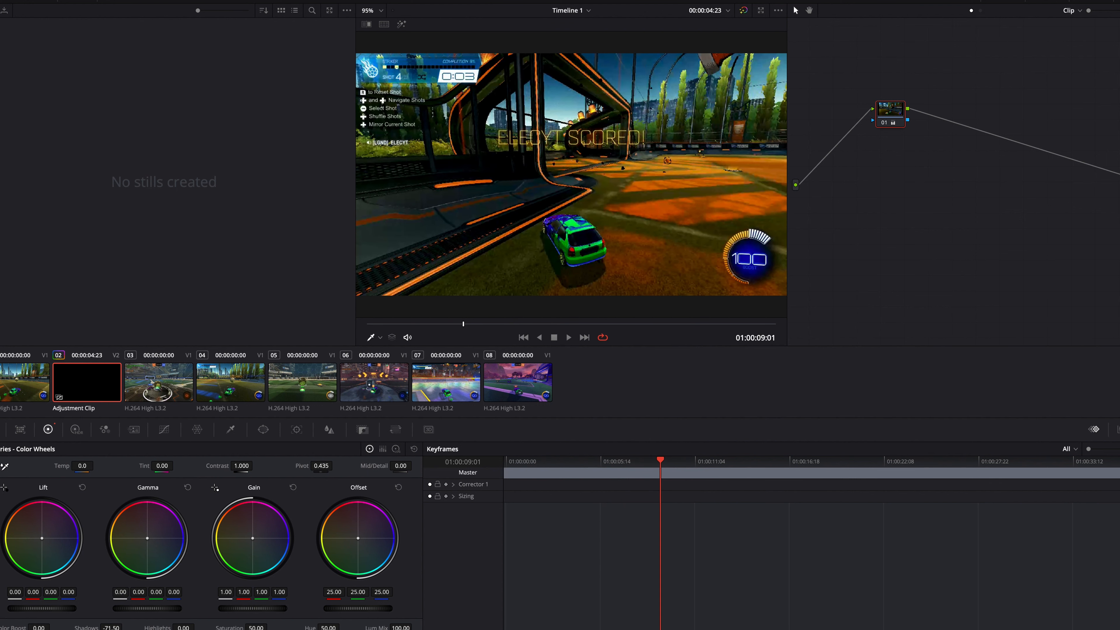
pyautogui.hotkey('shift', '4')
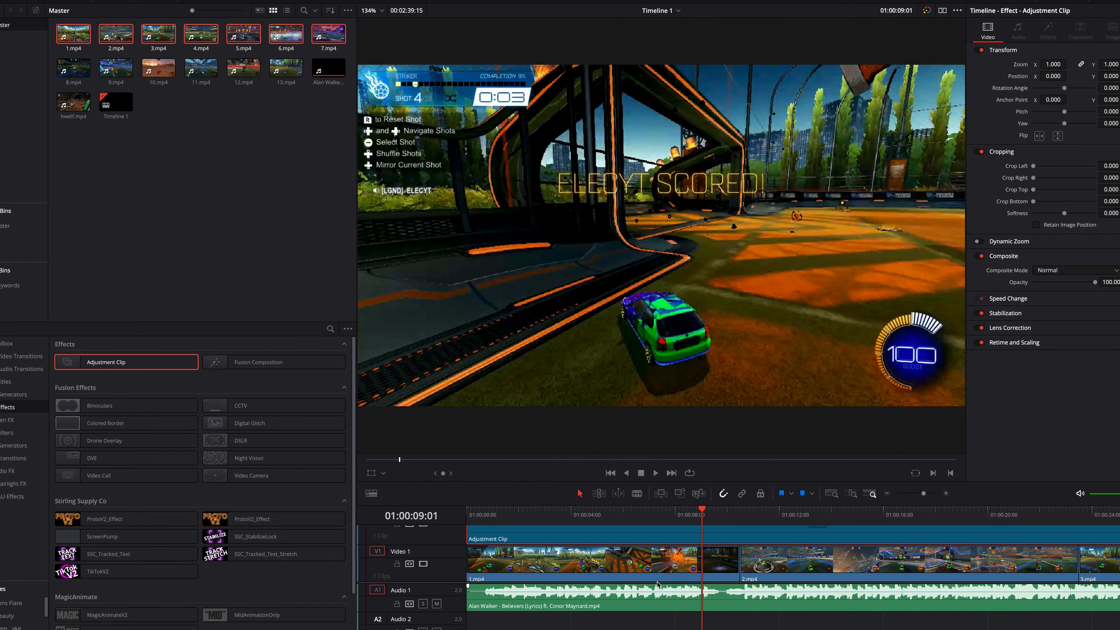
# Step: Add a 6-frame Cross Dissolve at the cut between 1.mp4 and 2.mp4, trimming the clips to create handles
pyautogui.moveTo(702, 512); pyautogui.dragTo(752, 526)
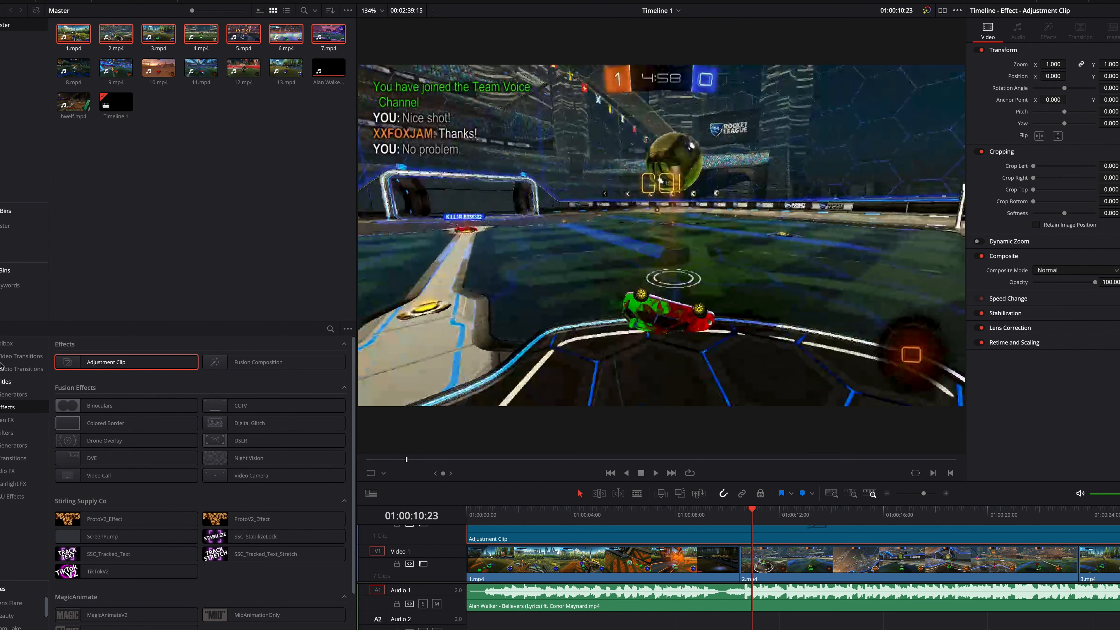
pyautogui.click(15, 359)
pyautogui.scroll(-10, 257, 582)
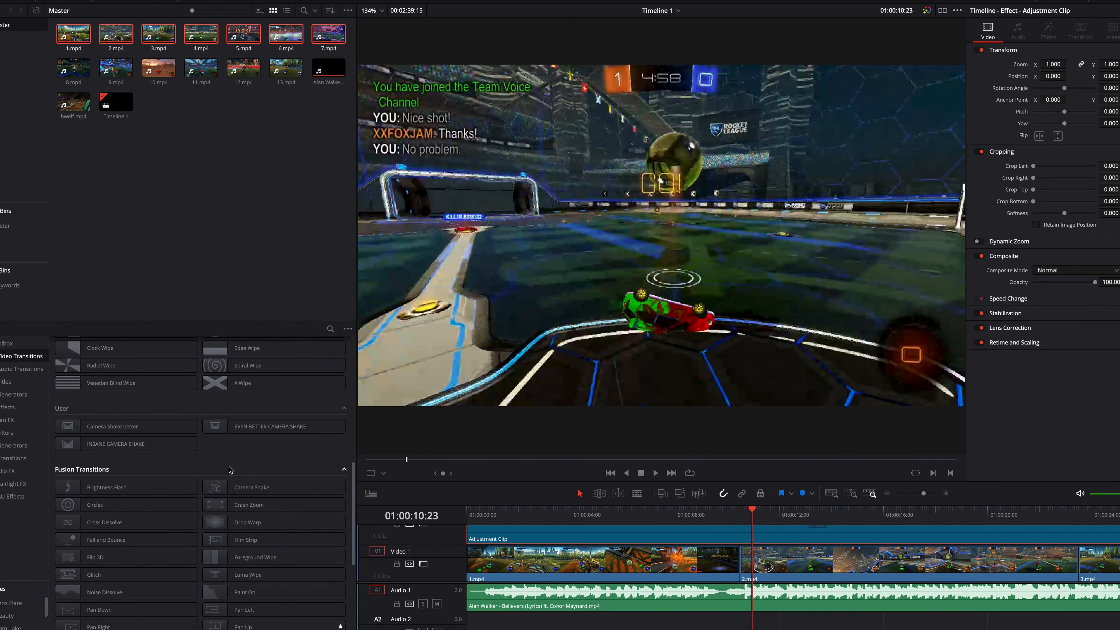
pyautogui.moveTo(125, 493); pyautogui.dragTo(741, 561)
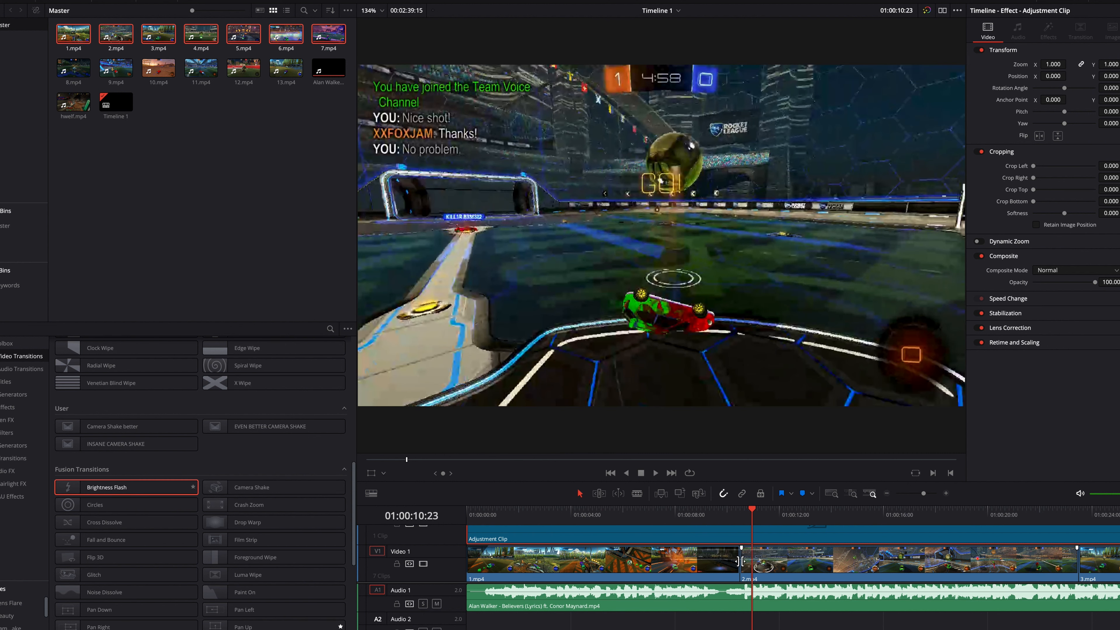
pyautogui.rightClick(741, 562)
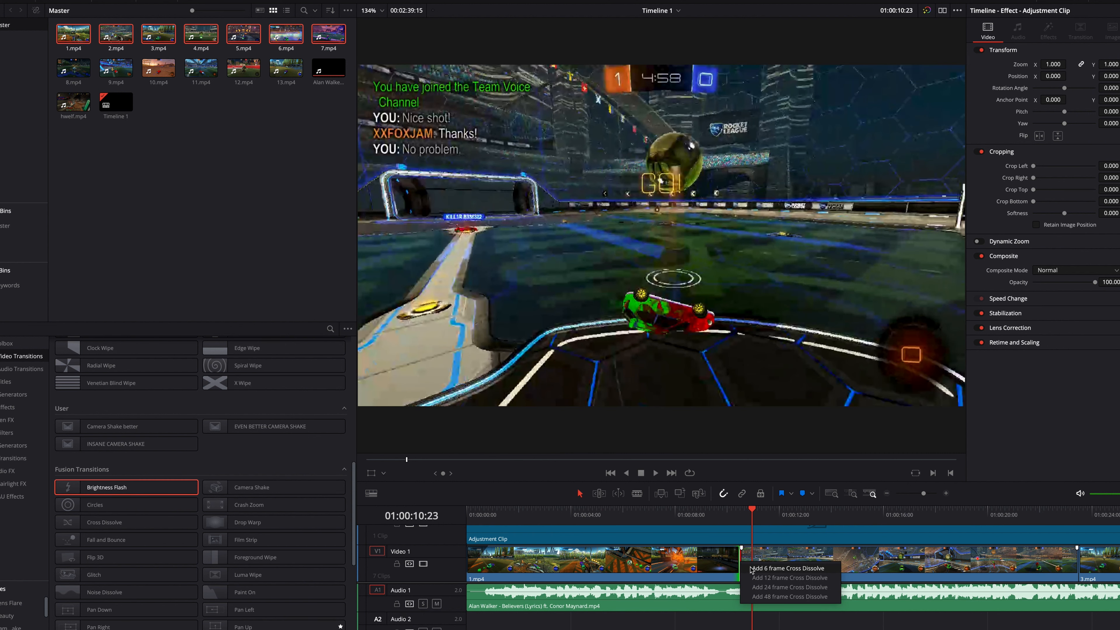
pyautogui.click(752, 568)
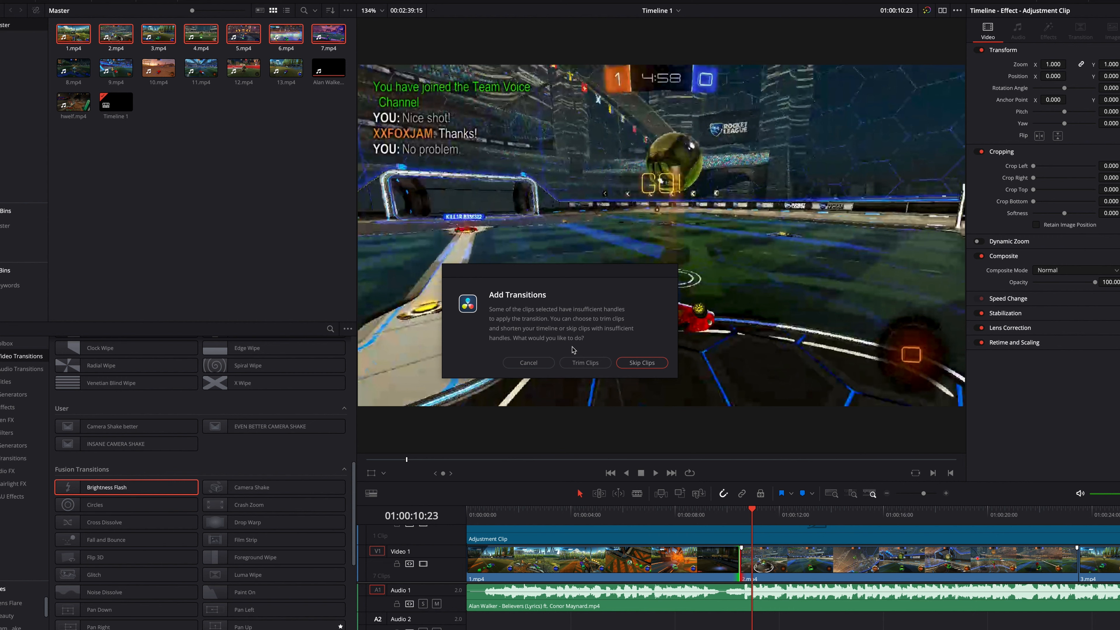
pyautogui.click(584, 363)
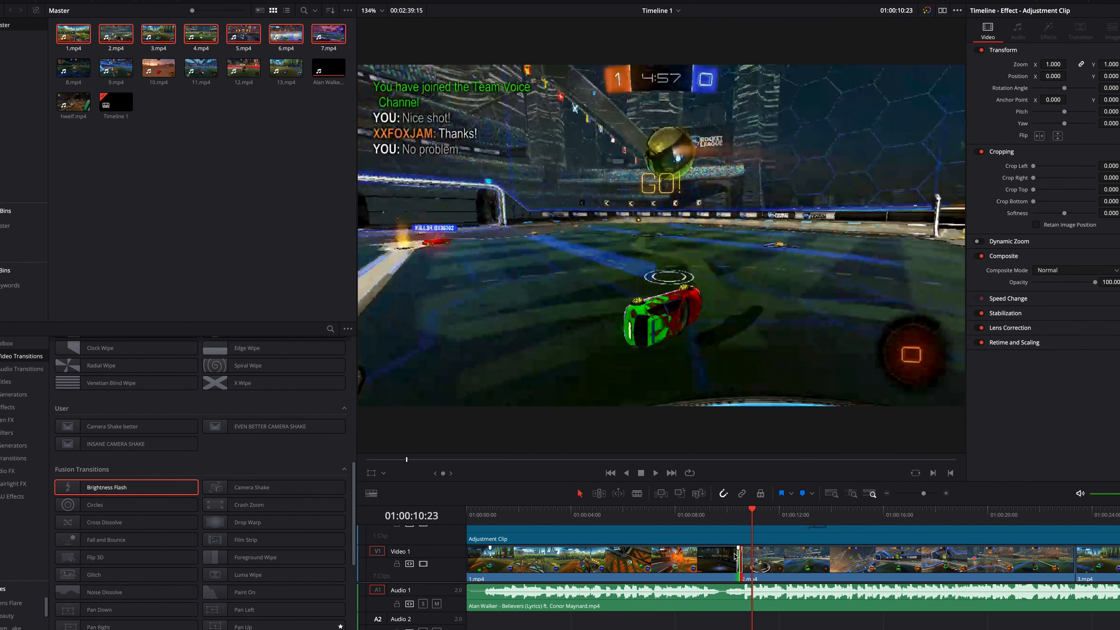
# Step: Replace the Cross Dissolve between 1.mp4 and 2.mp4 with a Brightness Flash transition and play back the cut
pyautogui.click(739, 562)
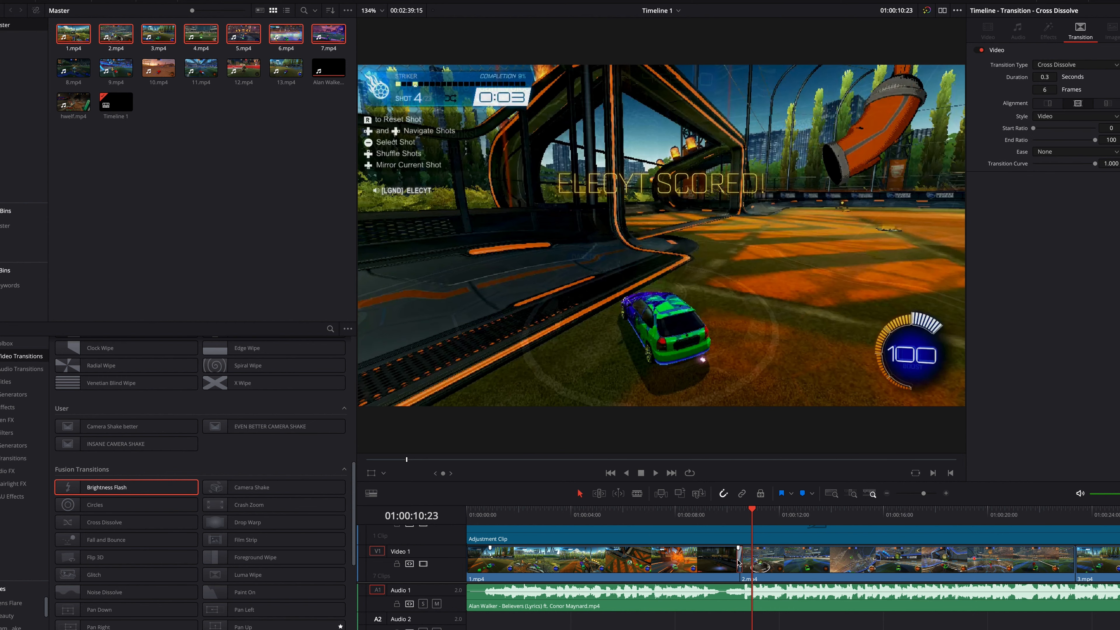
pyautogui.press('Delete')
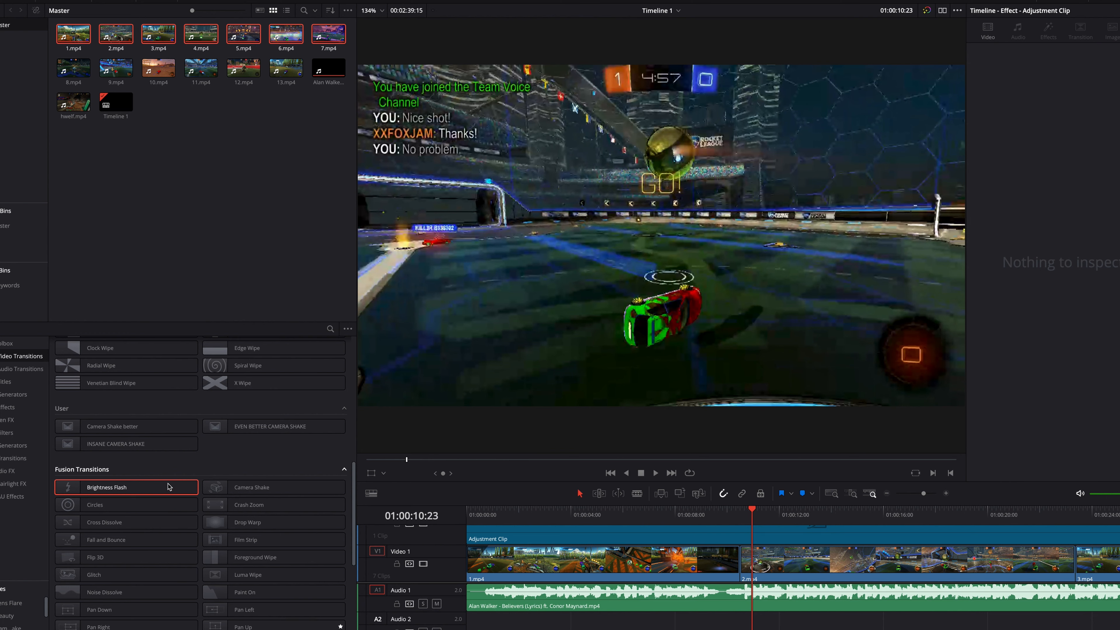
pyautogui.moveTo(168, 487); pyautogui.dragTo(742, 569)
pyautogui.moveTo(754, 516); pyautogui.dragTo(686, 509)
pyautogui.press('space')
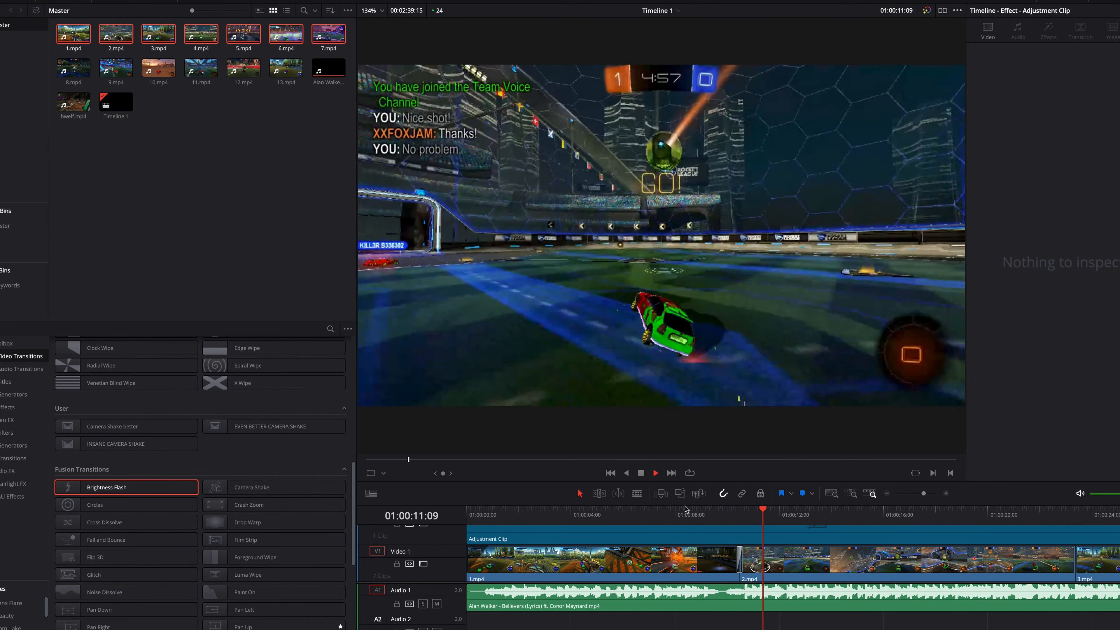
pyautogui.press('space')
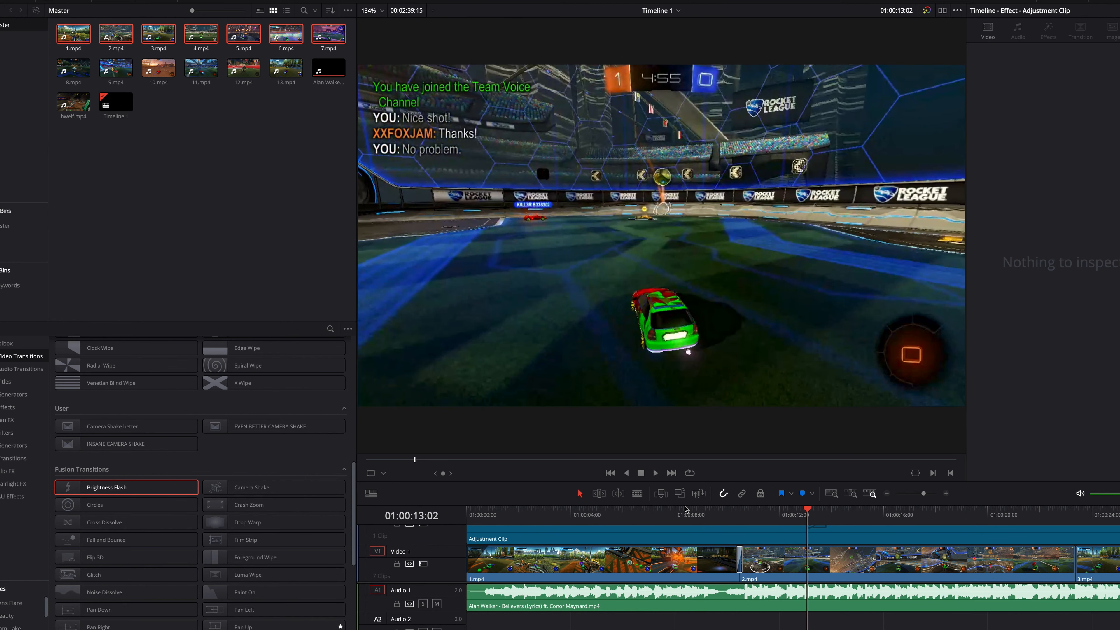
# Step: Play the section under 2.mp4 and the start of 3.mp4, adding timeline markers on the song's beats from 01:00:12:23 onward
pyautogui.moveTo(807, 512); pyautogui.dragTo(749, 515)
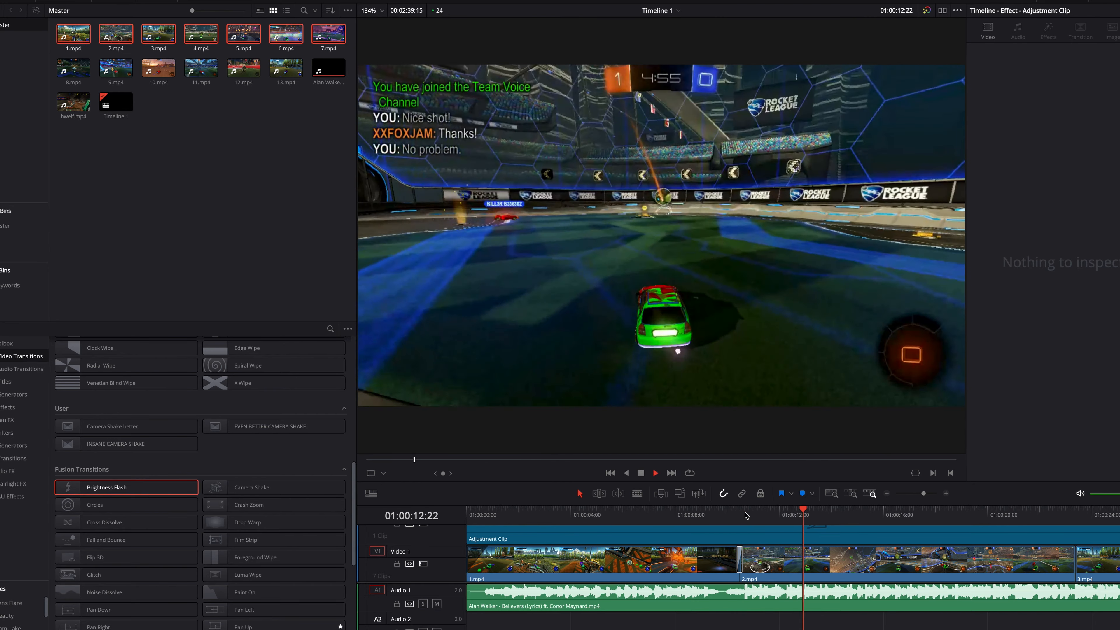
pyautogui.press('m')
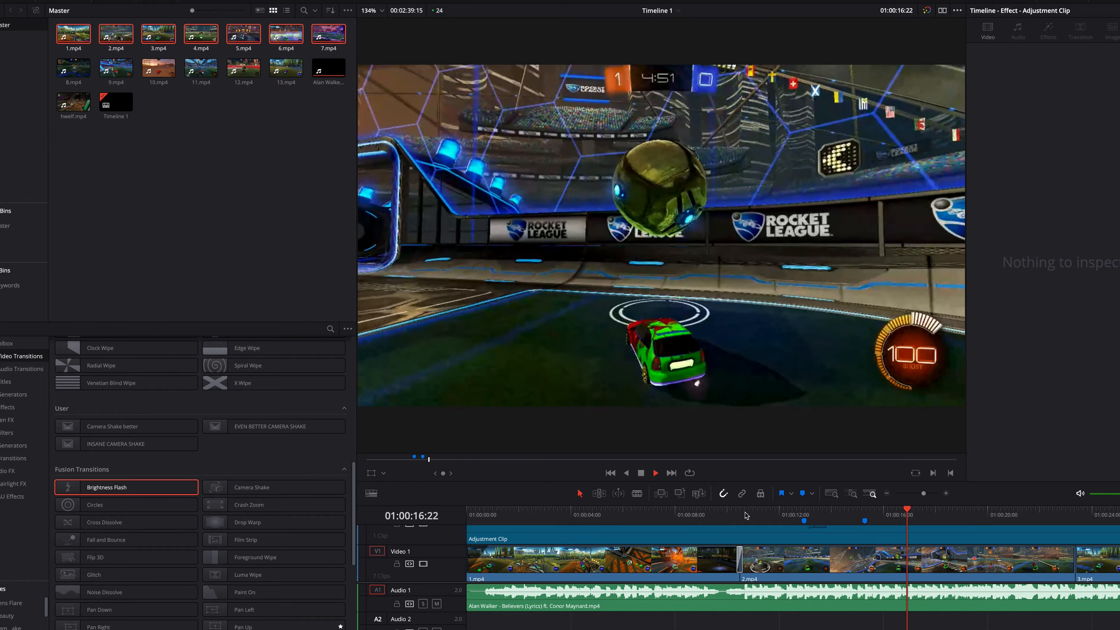
pyautogui.press('m')
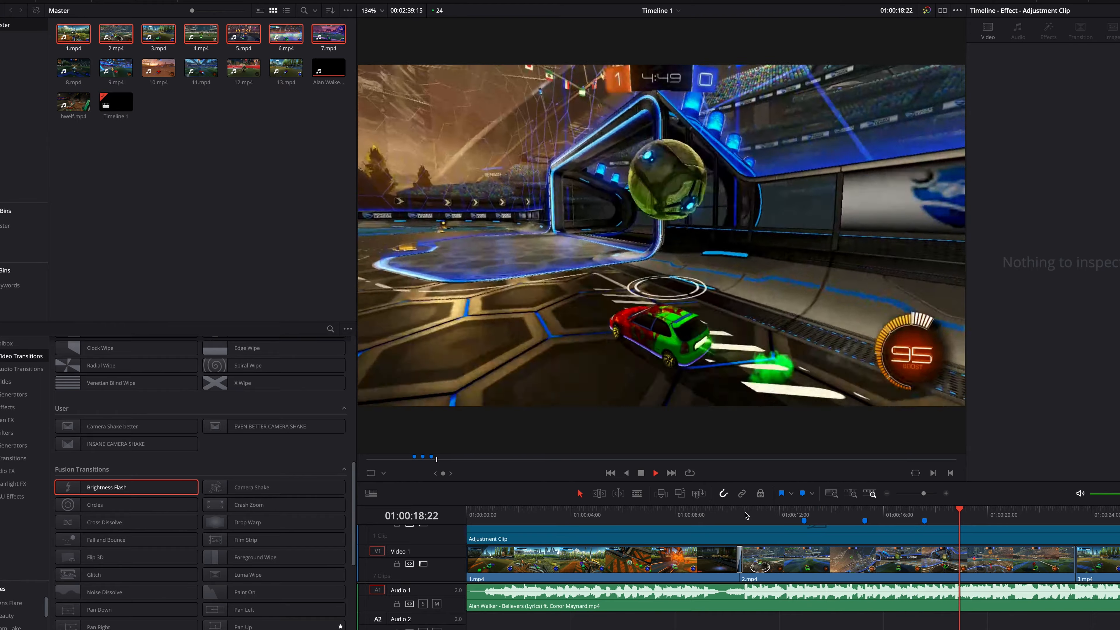
pyautogui.press('m')
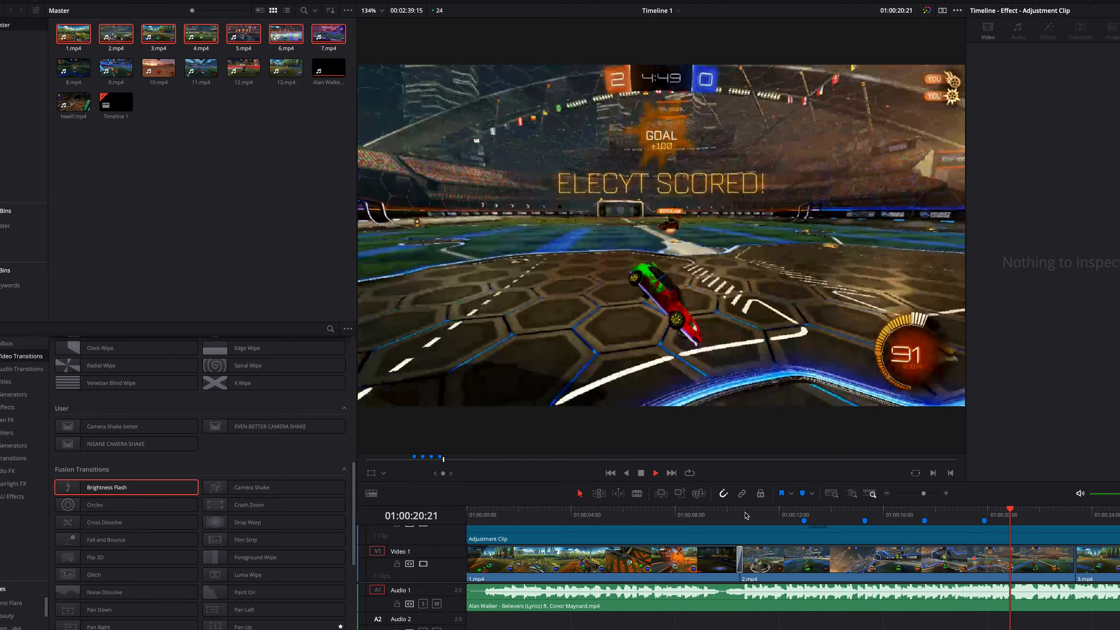
pyautogui.press('m')
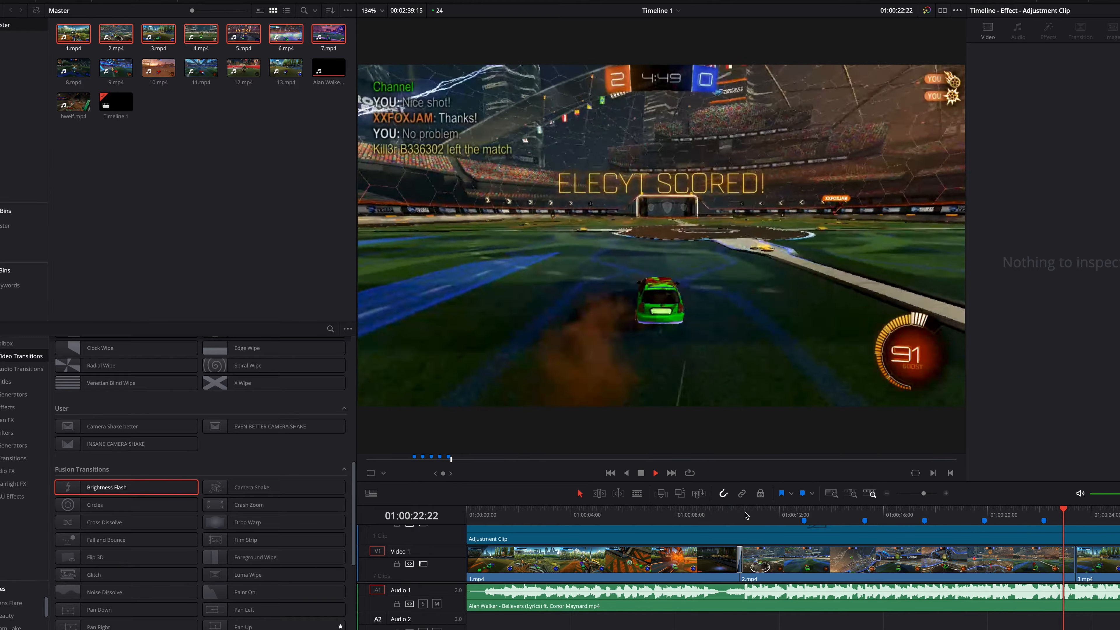
pyautogui.press('m')
pyautogui.press('m')
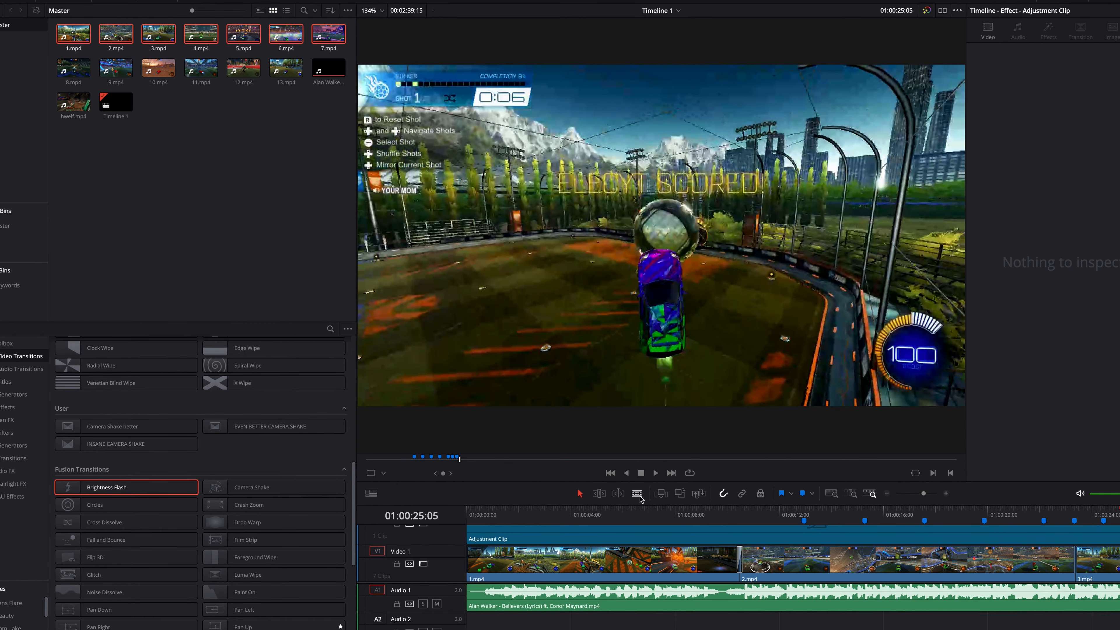
# Step: Split 2.mp4 and the song's audio clip at the first beat marker, 01:00:12:23
pyautogui.moveTo(1118, 512); pyautogui.dragTo(802, 528)
pyautogui.click(804, 558)
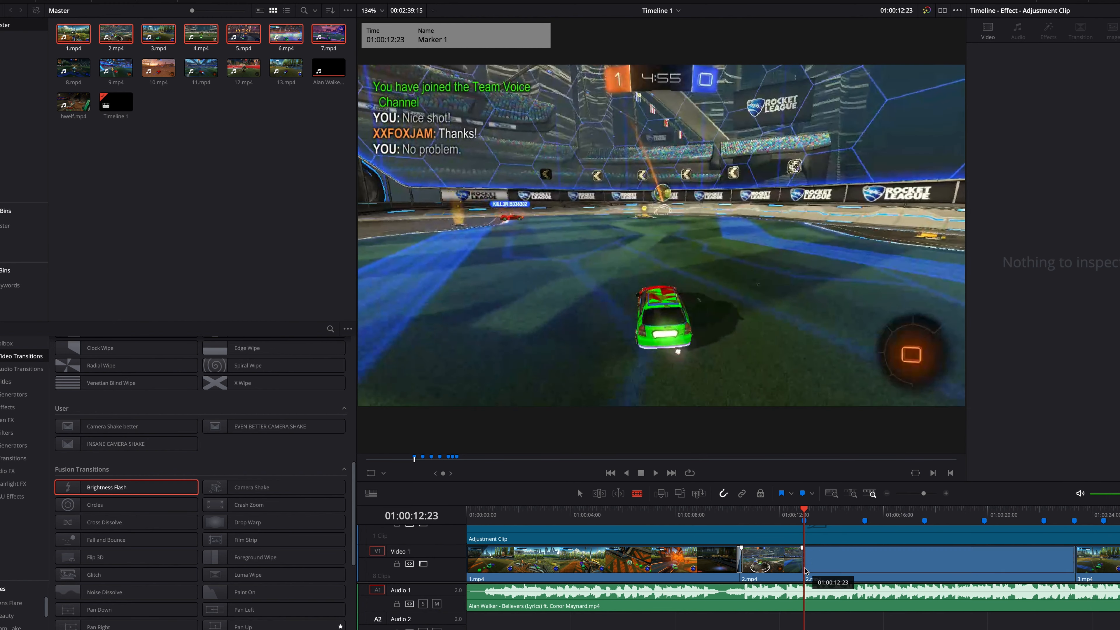
pyautogui.click(806, 598)
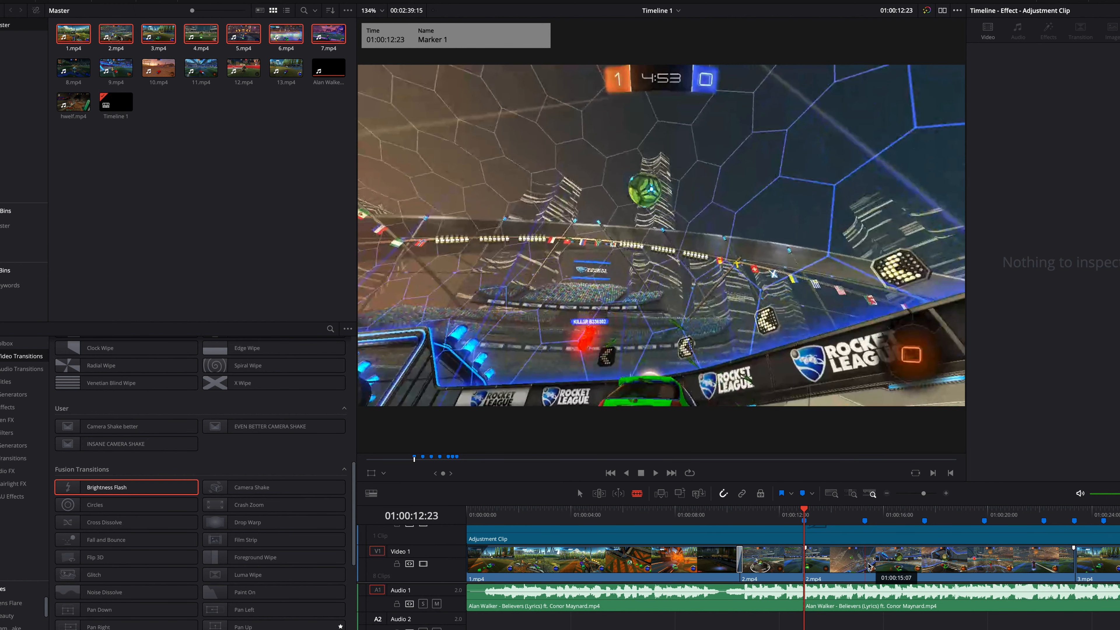
# Step: Split the rest of 2.mp4 at each following beat marker and 3.mp4 at the marker near its start
pyautogui.click(872, 563)
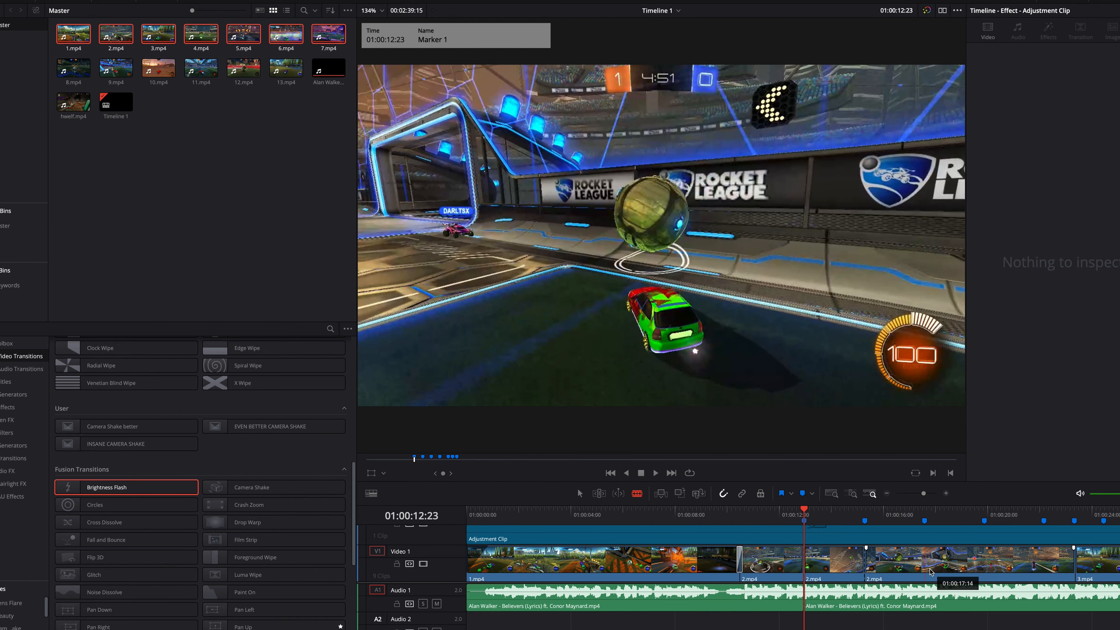
pyautogui.click(926, 564)
pyautogui.click(986, 564)
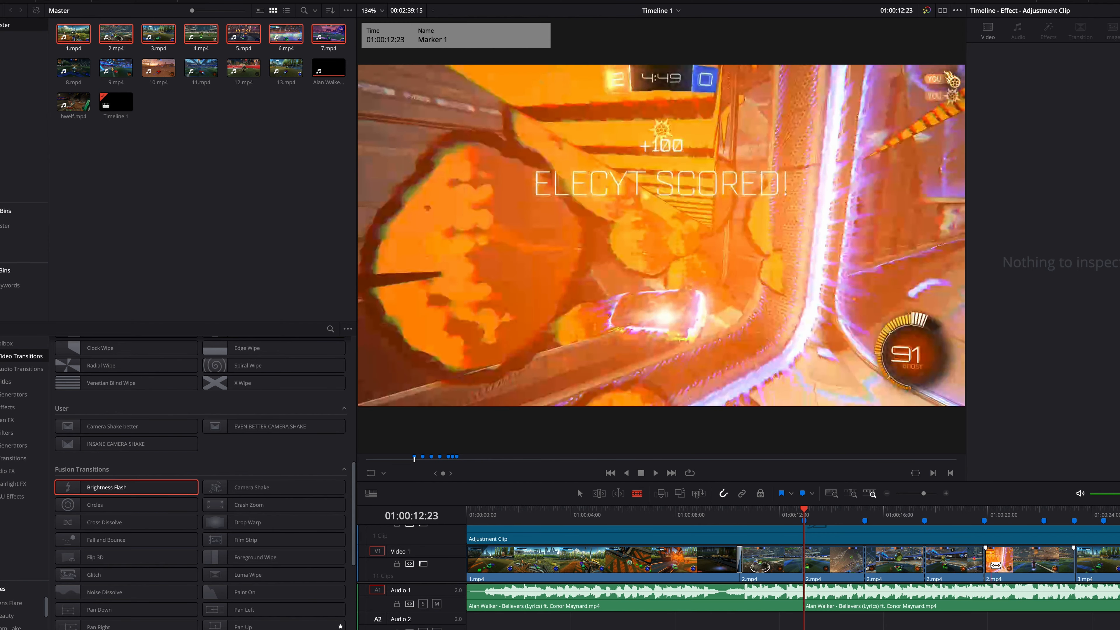
pyautogui.click(1045, 564)
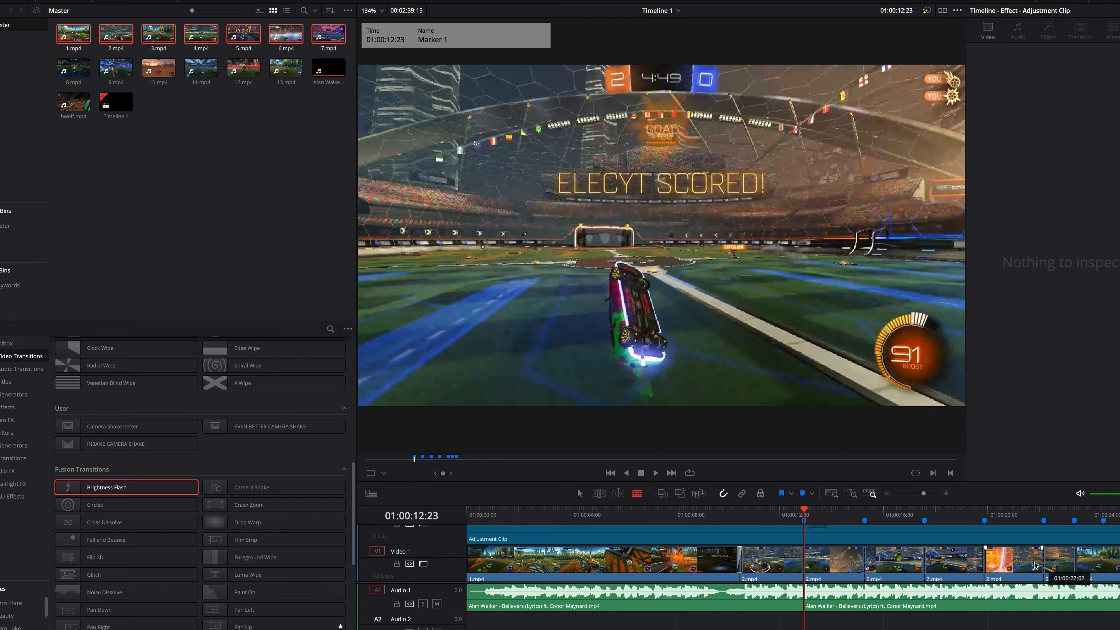
pyautogui.click(1104, 565)
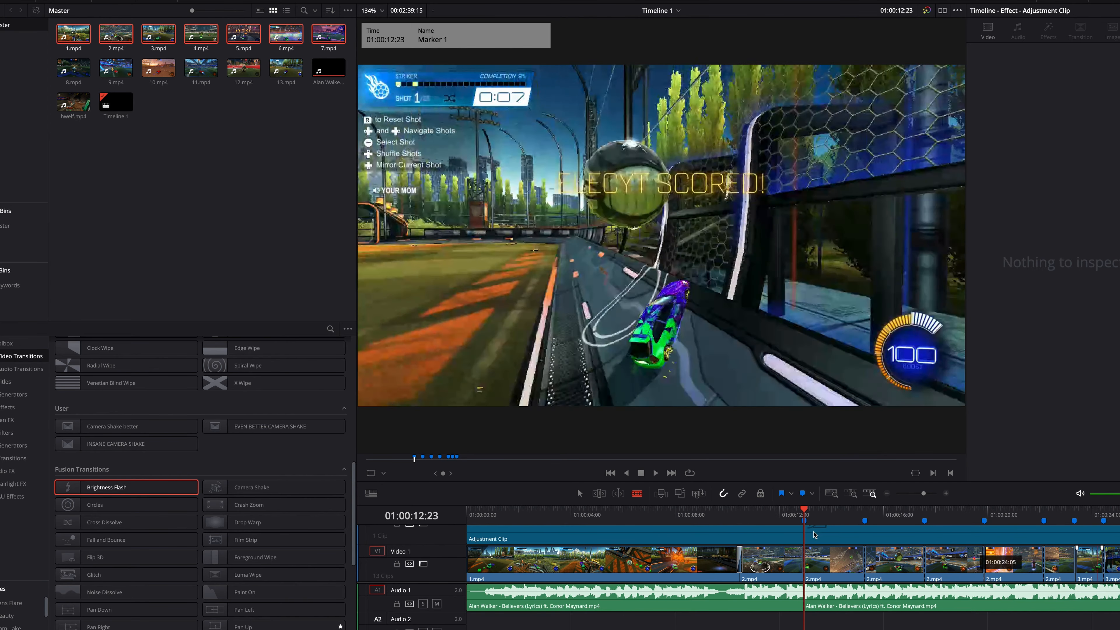
pyautogui.press('a')
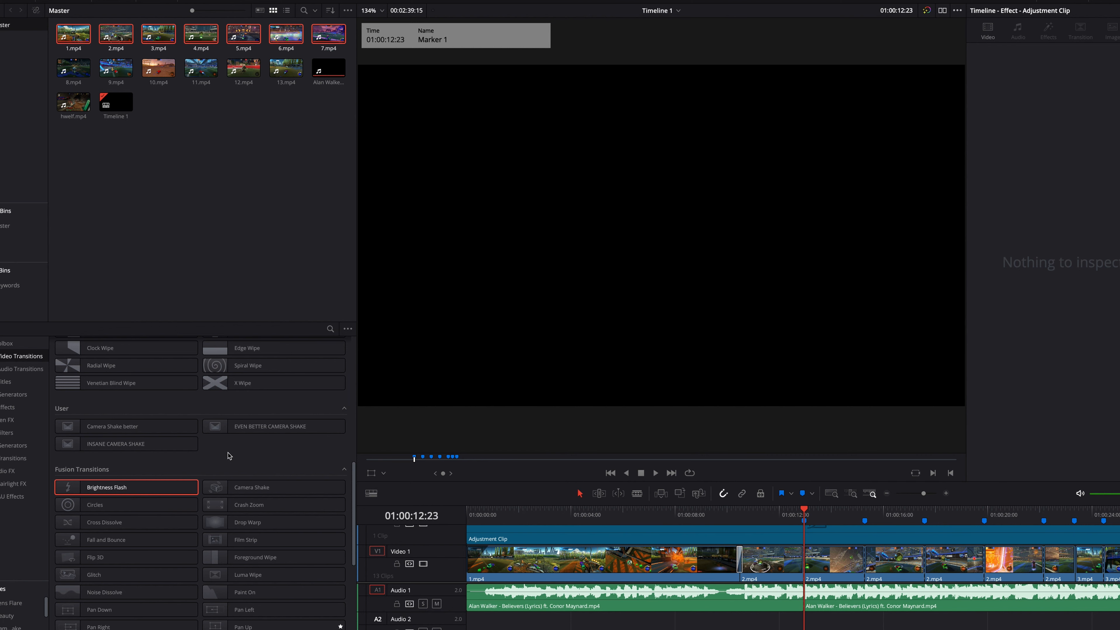
# Step: Apply the EVEN BETTER CAMERA SHAKE transition at the 01:00:12:23 cut and each following beat cut into 3.mp4, trimming clips that lack sufficient handles
pyautogui.moveTo(249, 427); pyautogui.dragTo(801, 543)
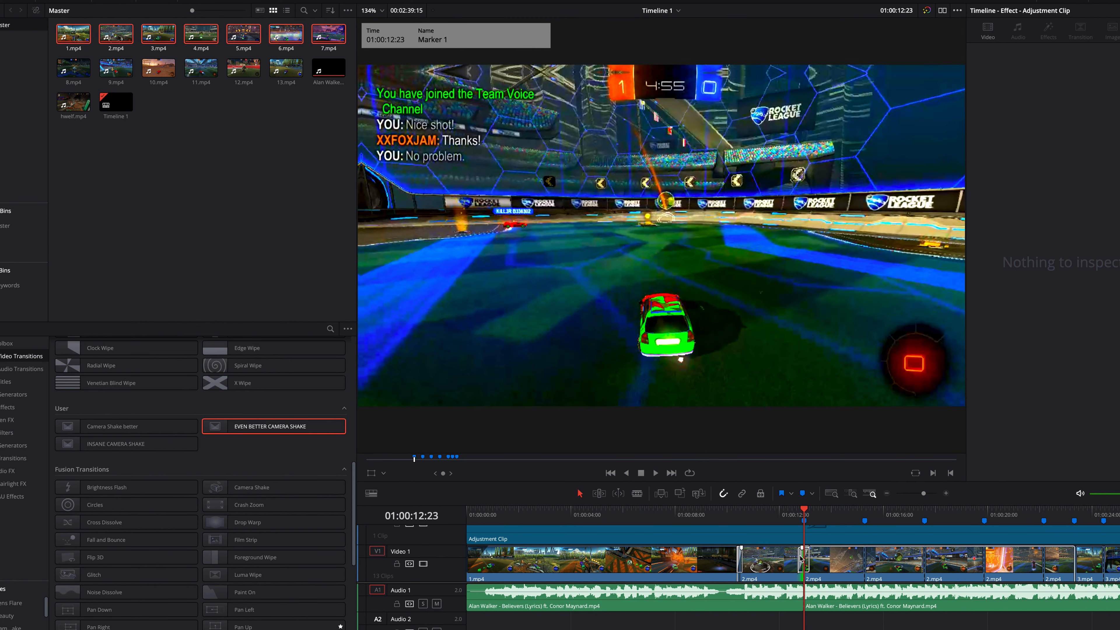
pyautogui.click(800, 557)
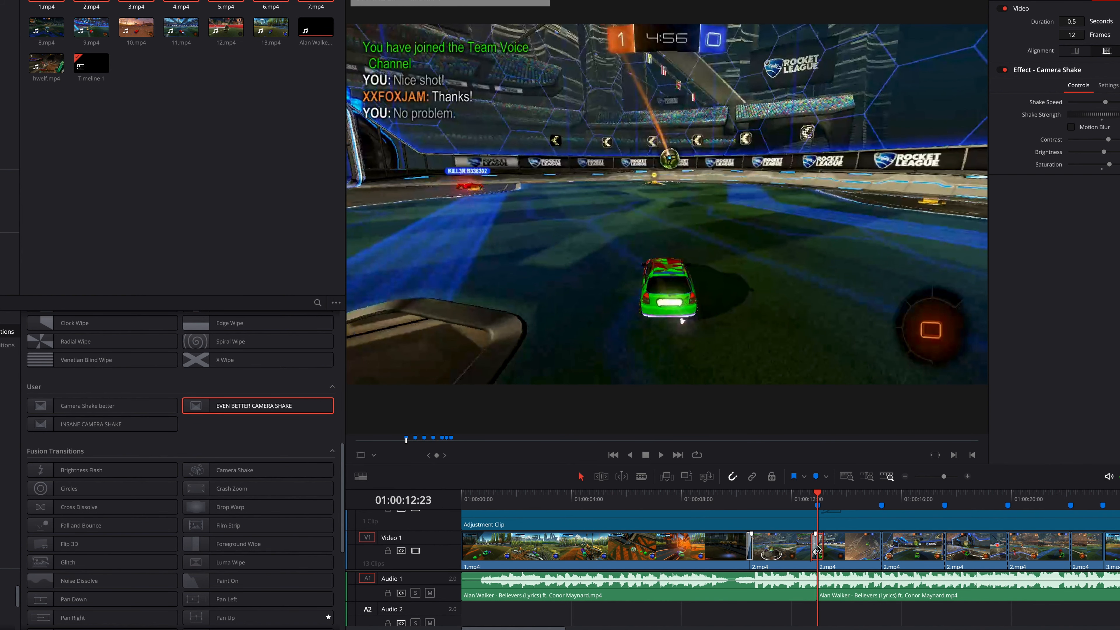
pyautogui.click(884, 553)
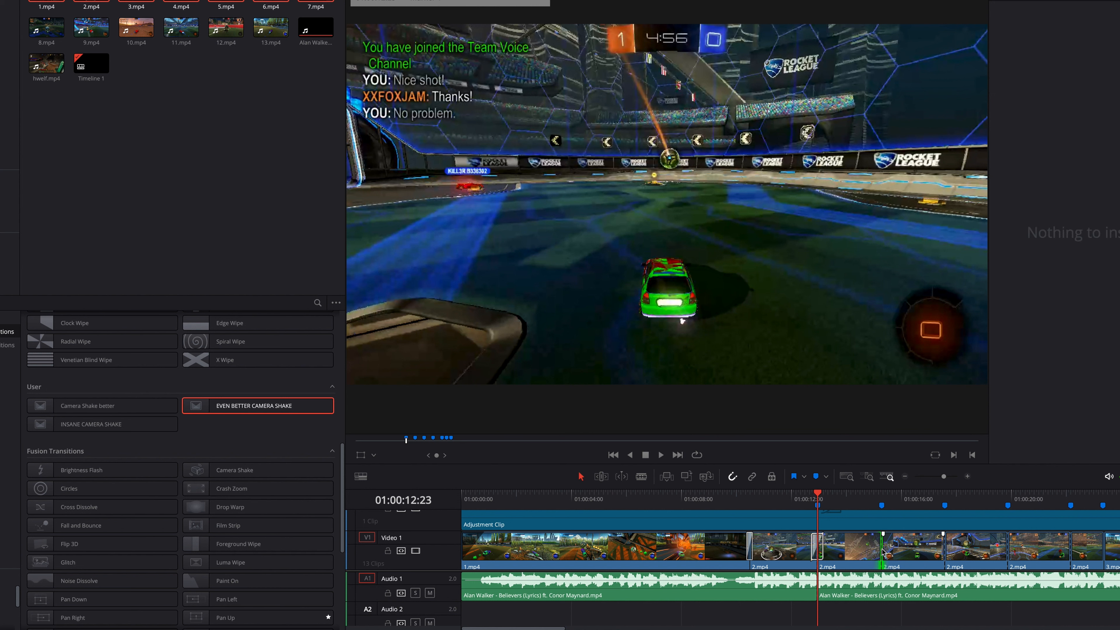
pyautogui.click(945, 554)
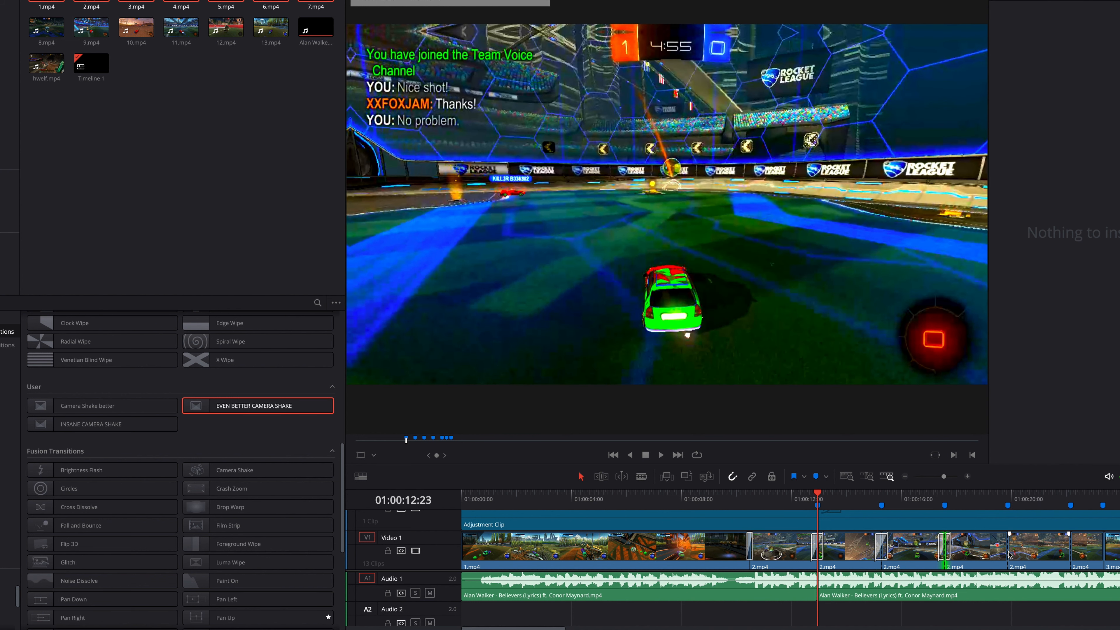
pyautogui.click(1072, 559)
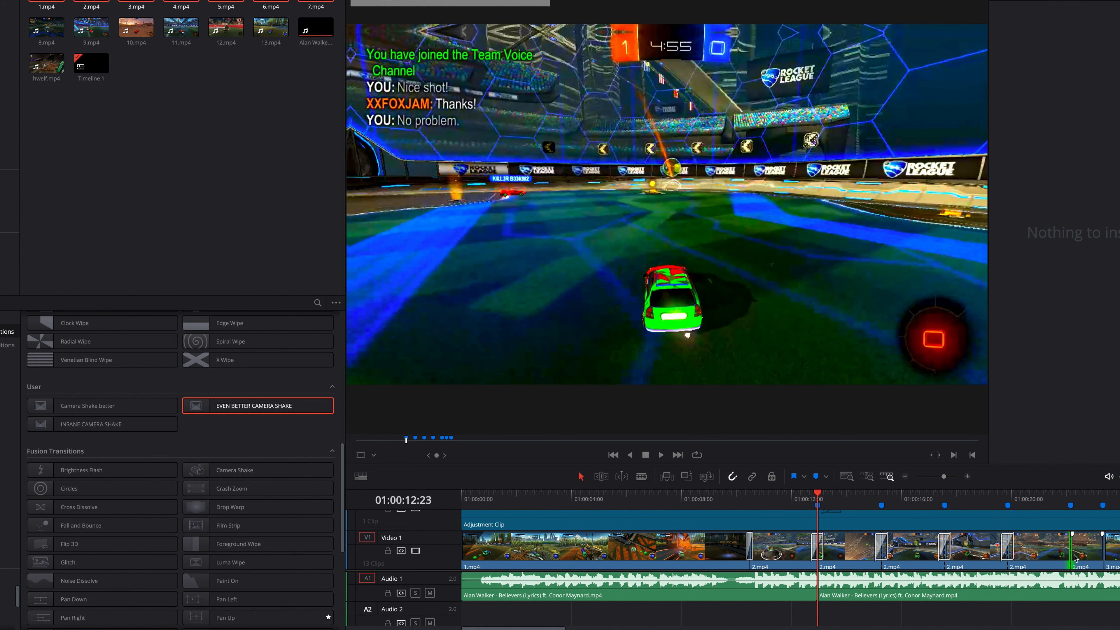
pyautogui.hotkey('ctrl', 't')
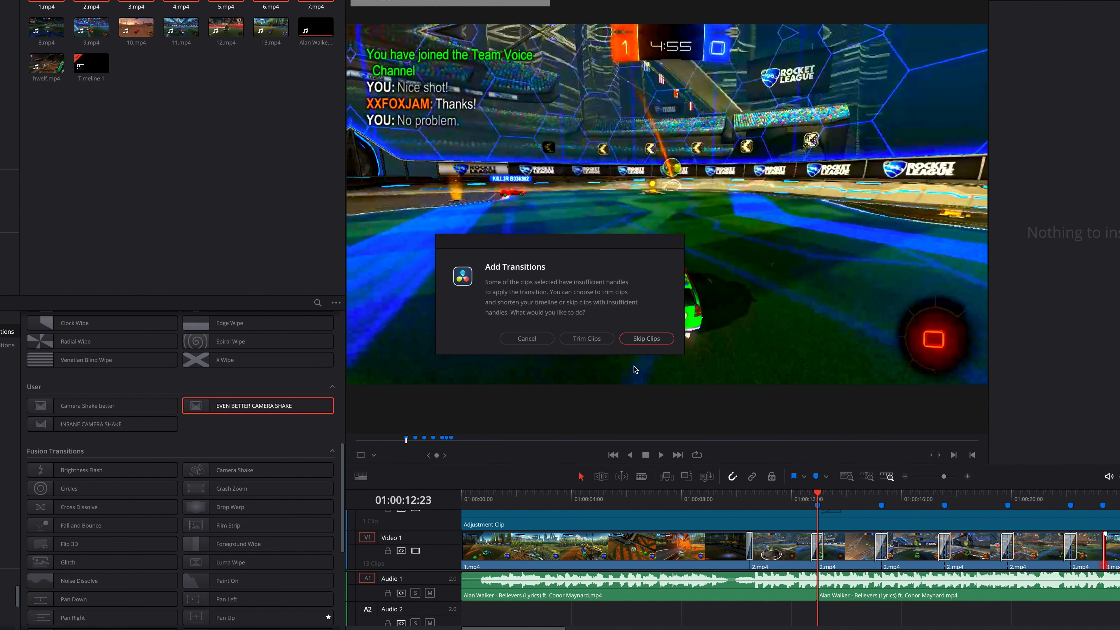
pyautogui.click(593, 339)
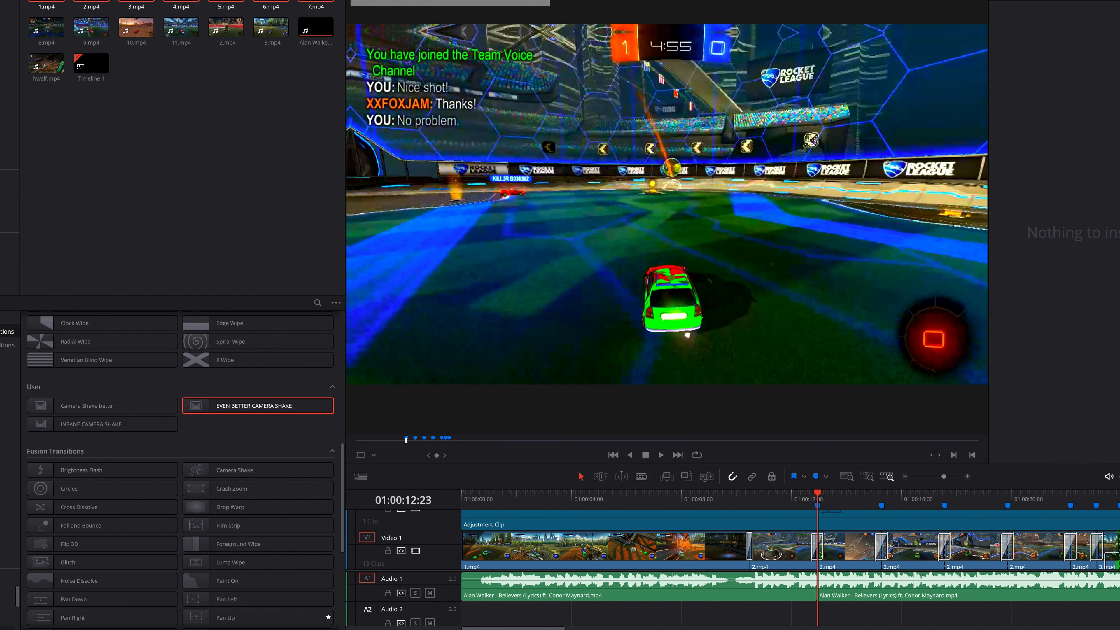
# Step: Play the end of 3.mp4 from 01:00:27:01, adding timeline markers on the rapid beats between 01:00:29:03 and 01:00:31:17
pyautogui.press('space')
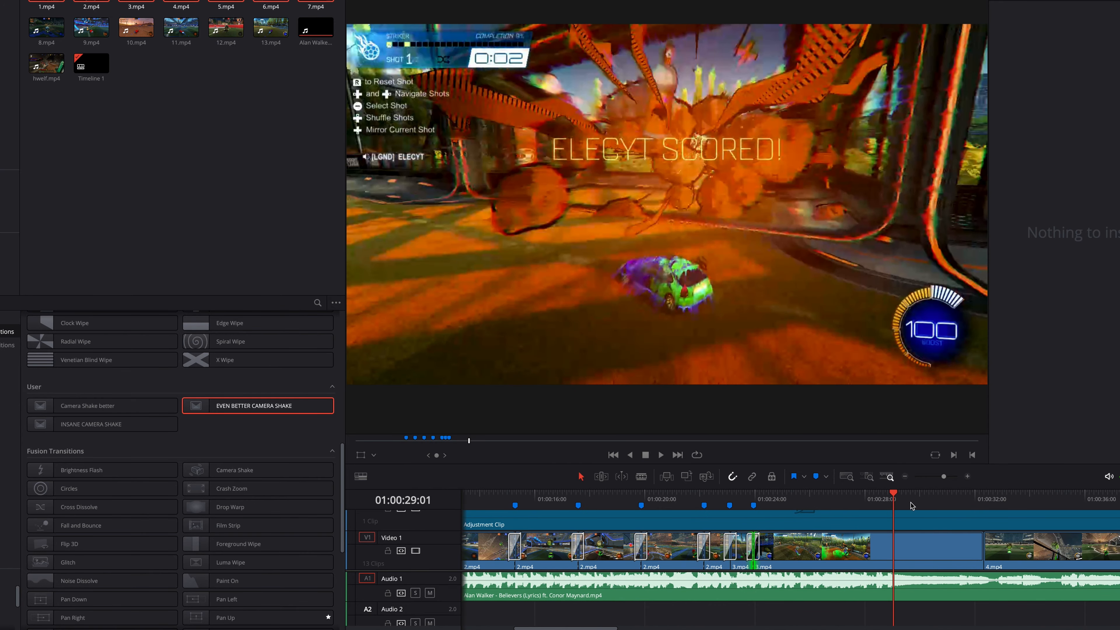
pyautogui.moveTo(893, 498); pyautogui.dragTo(840, 498)
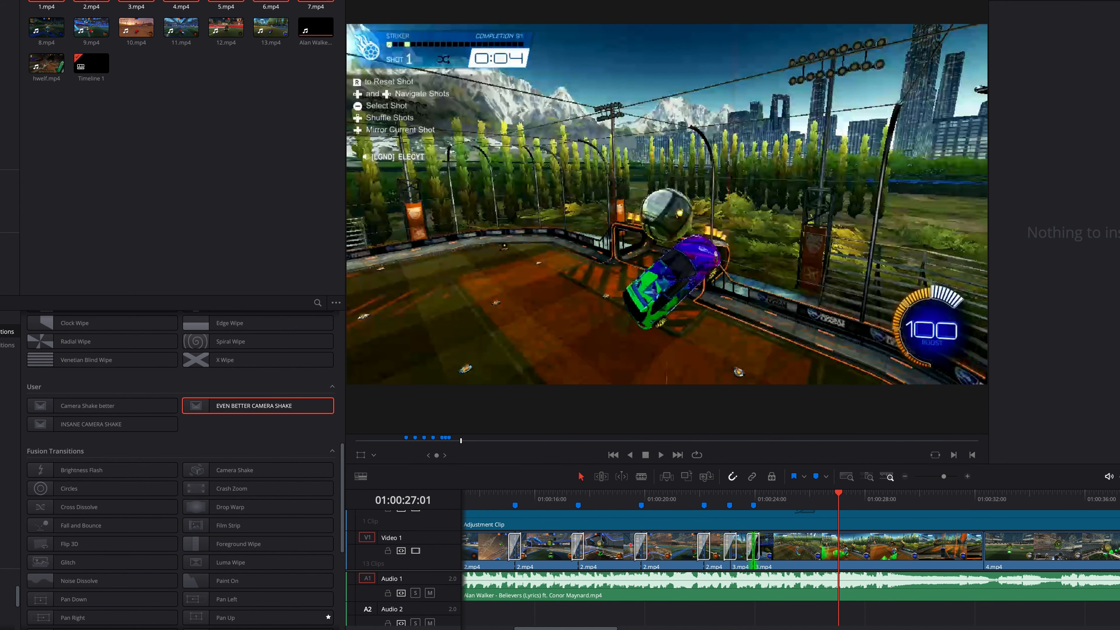
pyautogui.press('space')
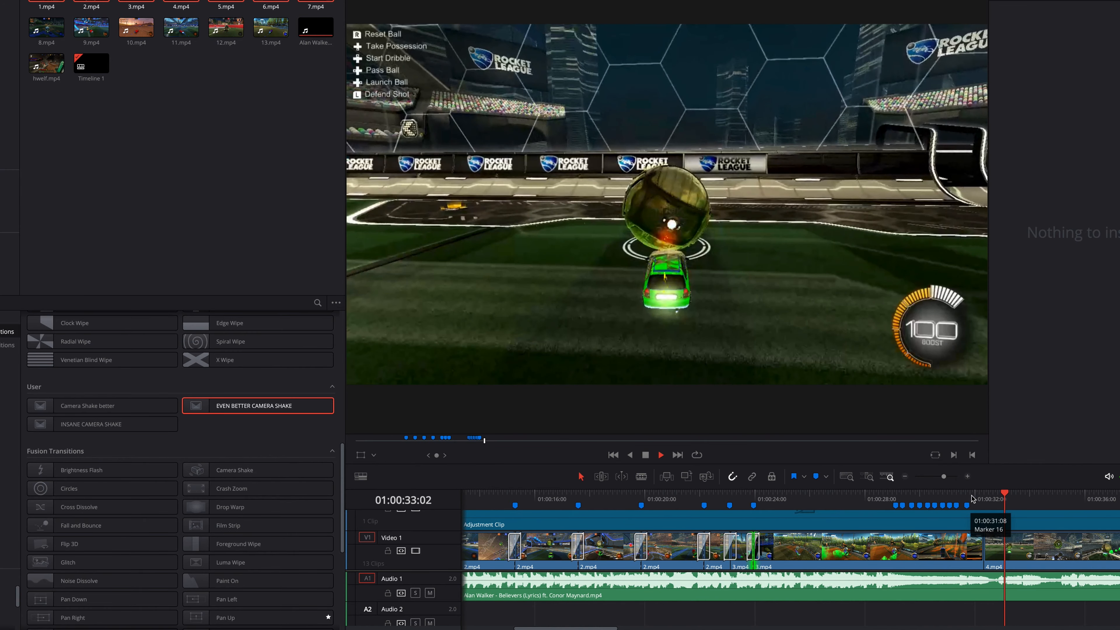
pyautogui.press('space')
# Step: Split the end of 3.mp4 at each beat marker from 01:00:29:03 through 01:00:31:17
pyautogui.moveTo(944, 477); pyautogui.dragTo(950, 477)
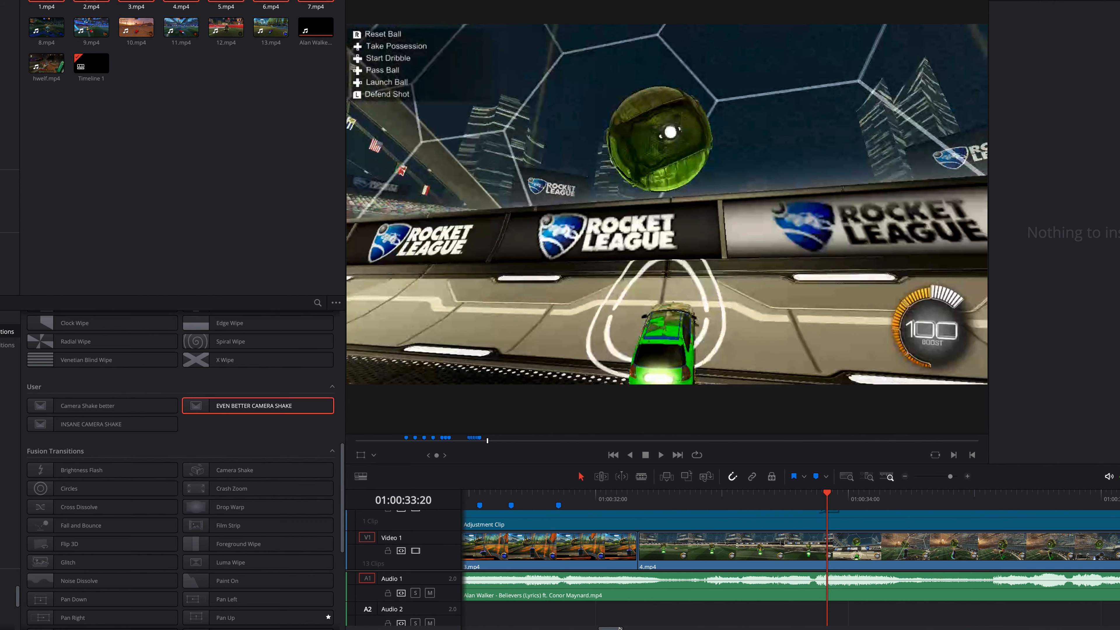
pyautogui.hscroll(-5, 627, 603)
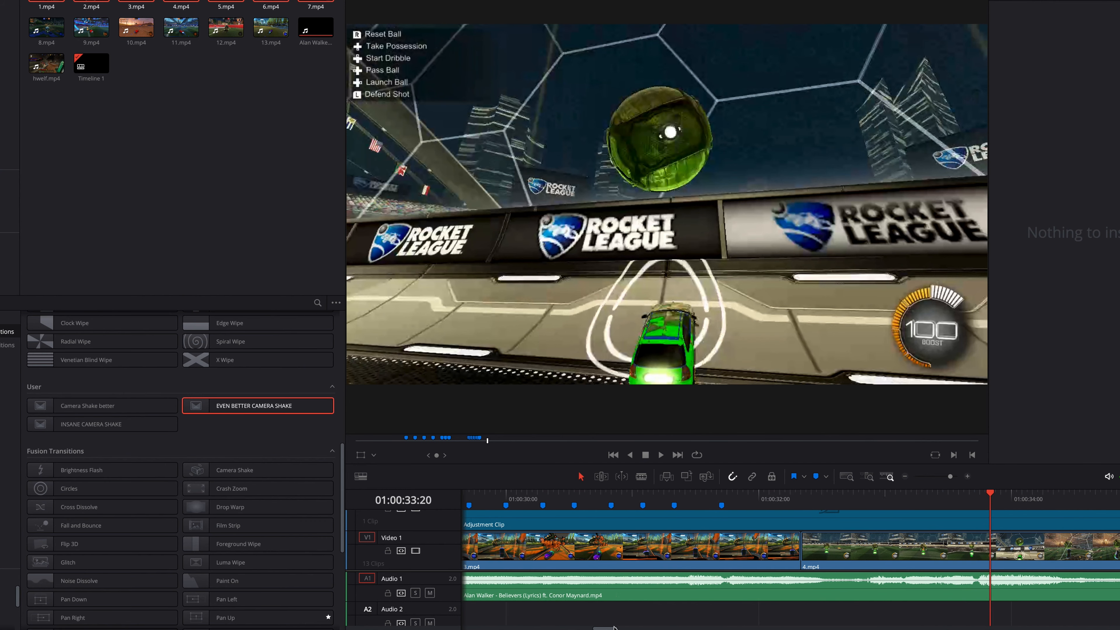
pyautogui.click(642, 477)
pyautogui.click(539, 548)
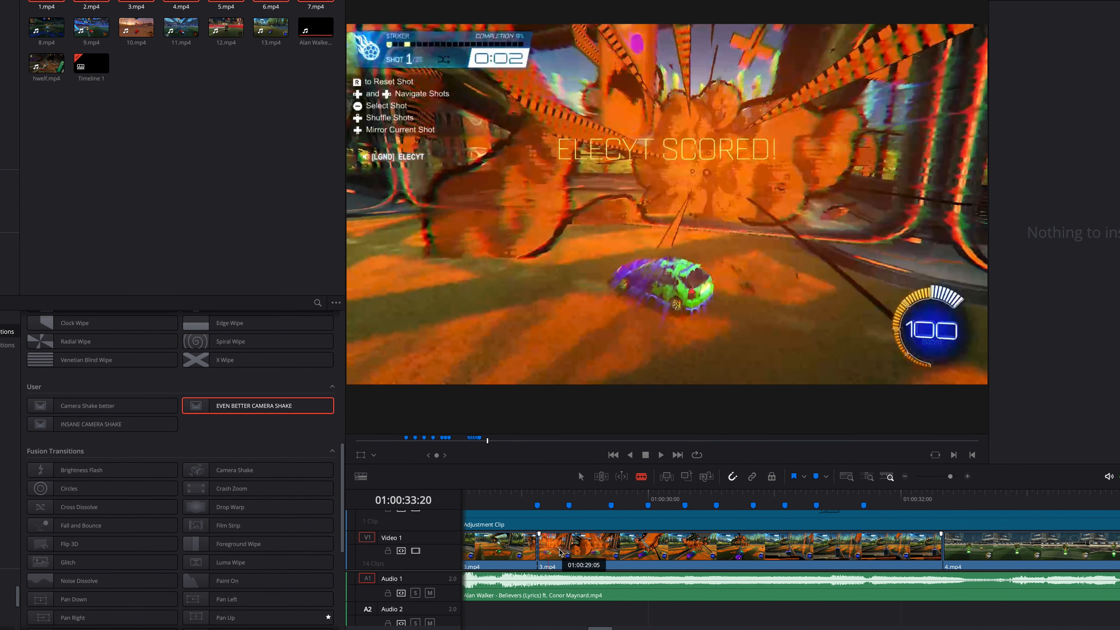
pyautogui.click(571, 549)
pyautogui.click(612, 549)
pyautogui.click(648, 550)
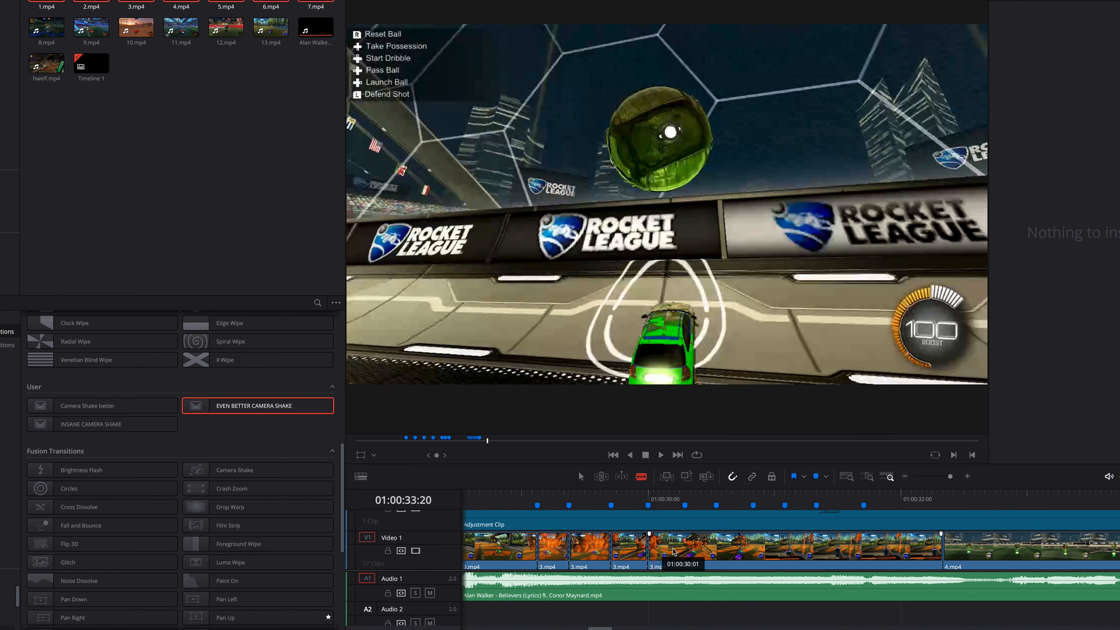
pyautogui.click(686, 549)
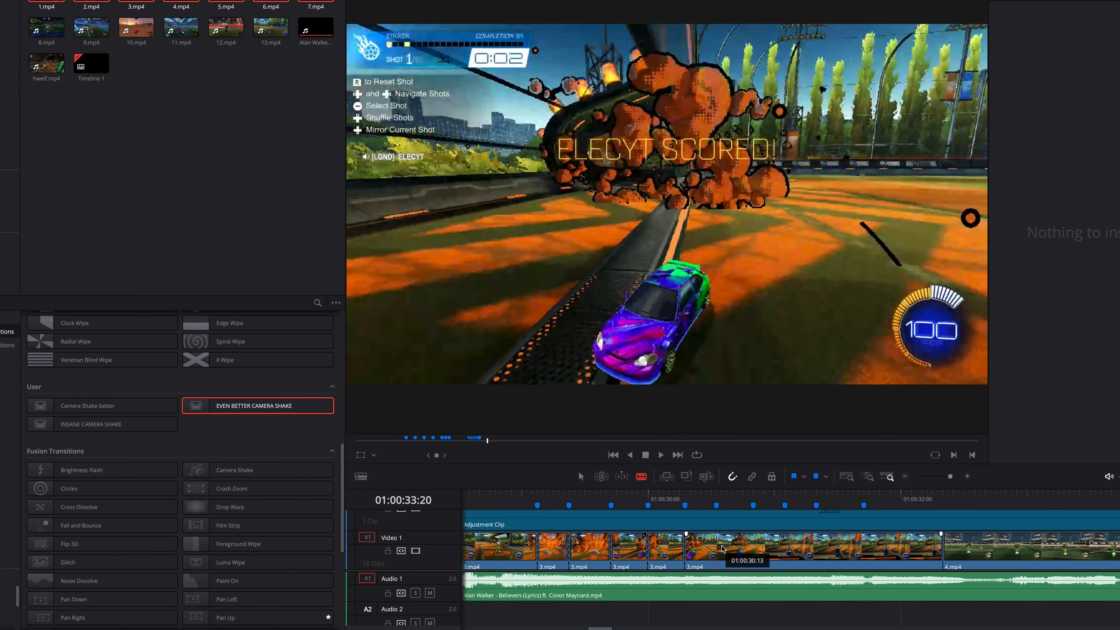
pyautogui.click(717, 550)
pyautogui.click(754, 549)
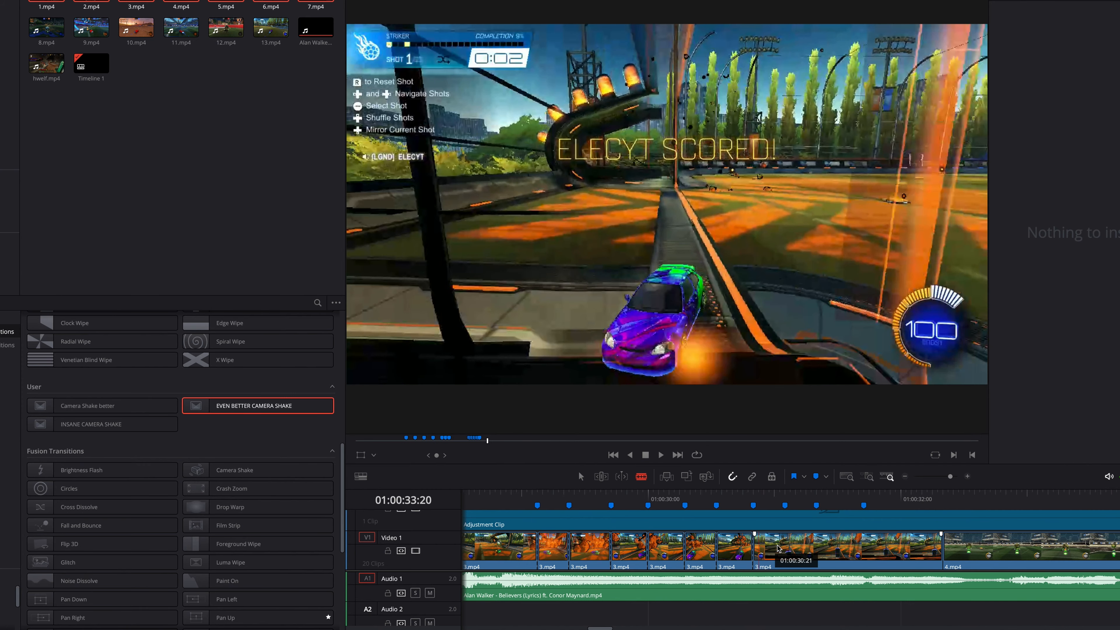
pyautogui.click(787, 550)
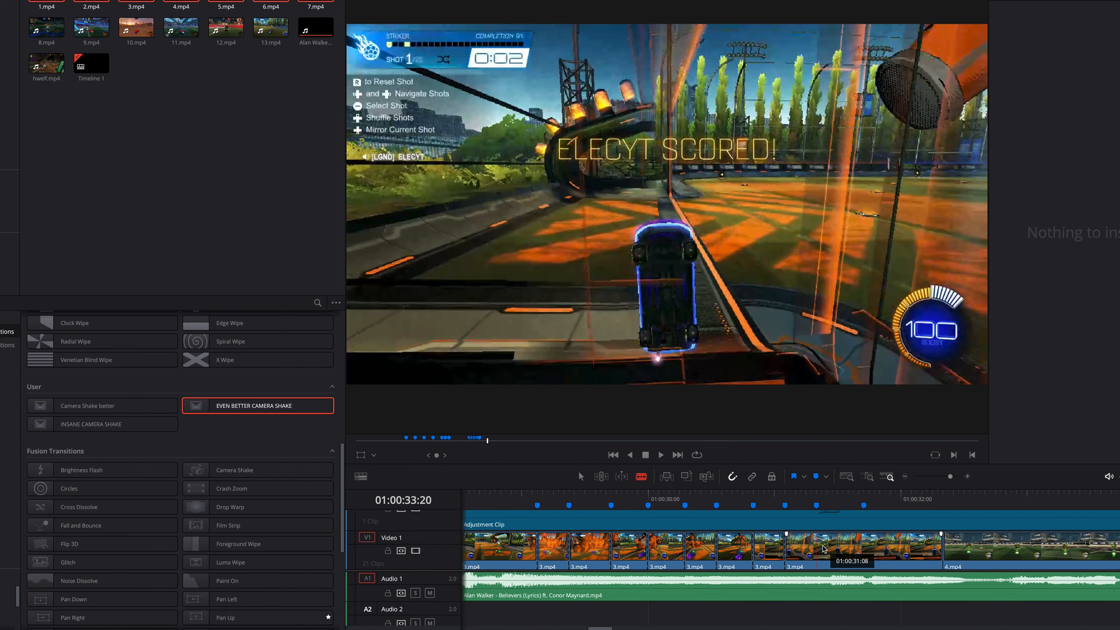
pyautogui.click(823, 550)
pyautogui.click(865, 552)
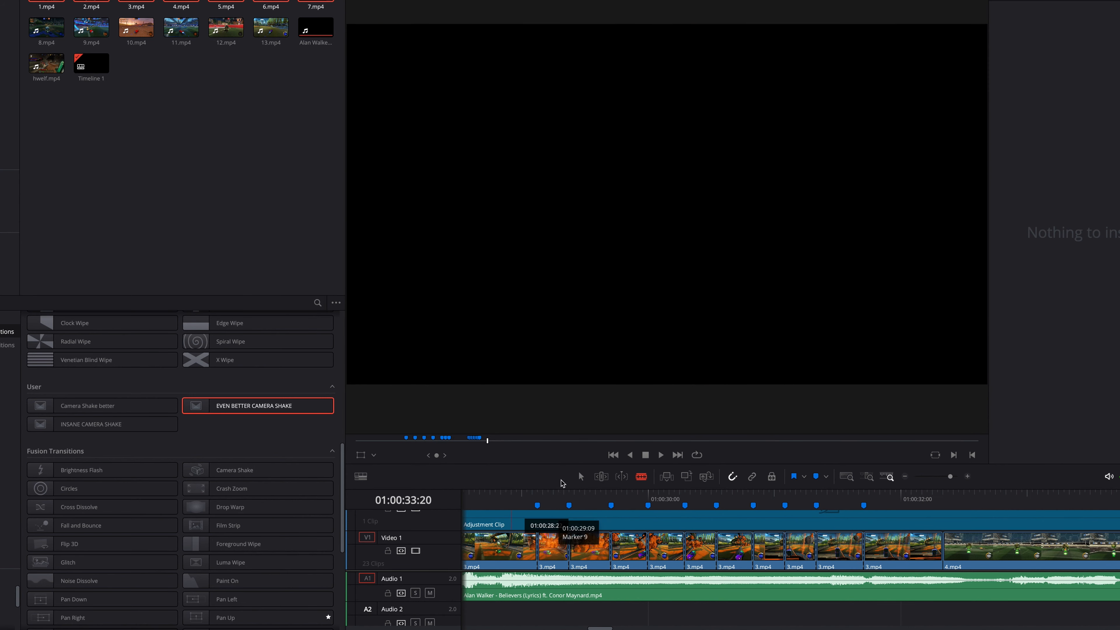
pyautogui.click(581, 477)
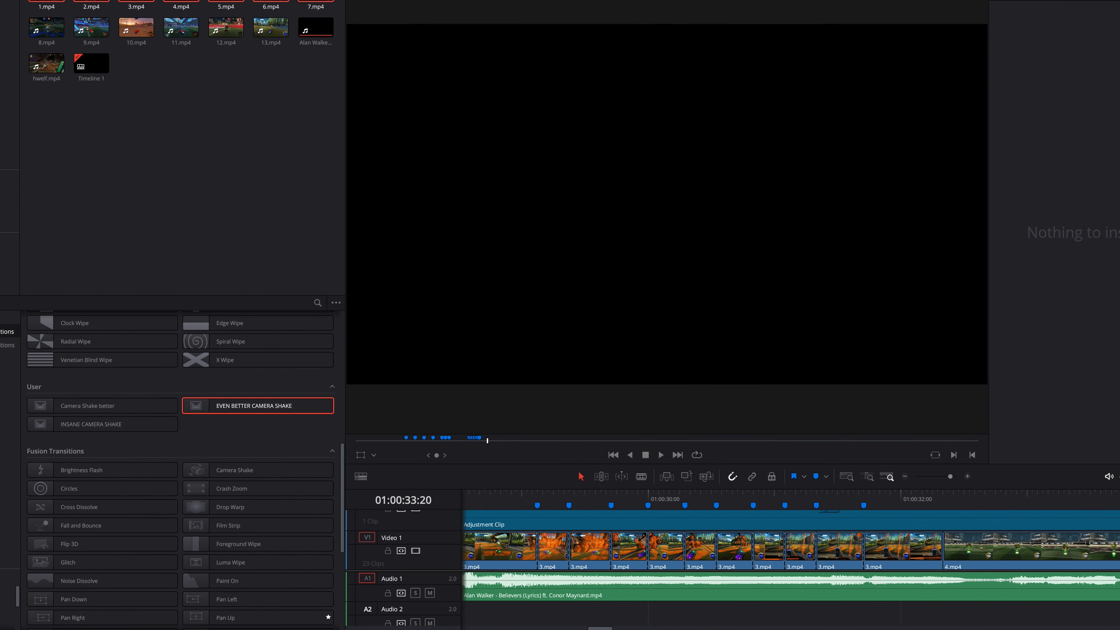
# Step: Open the short 3.mp4 piece at 01:00:29:03 on the Color page and set its hue to 100
pyautogui.moveTo(1029, 499); pyautogui.dragTo(537, 499)
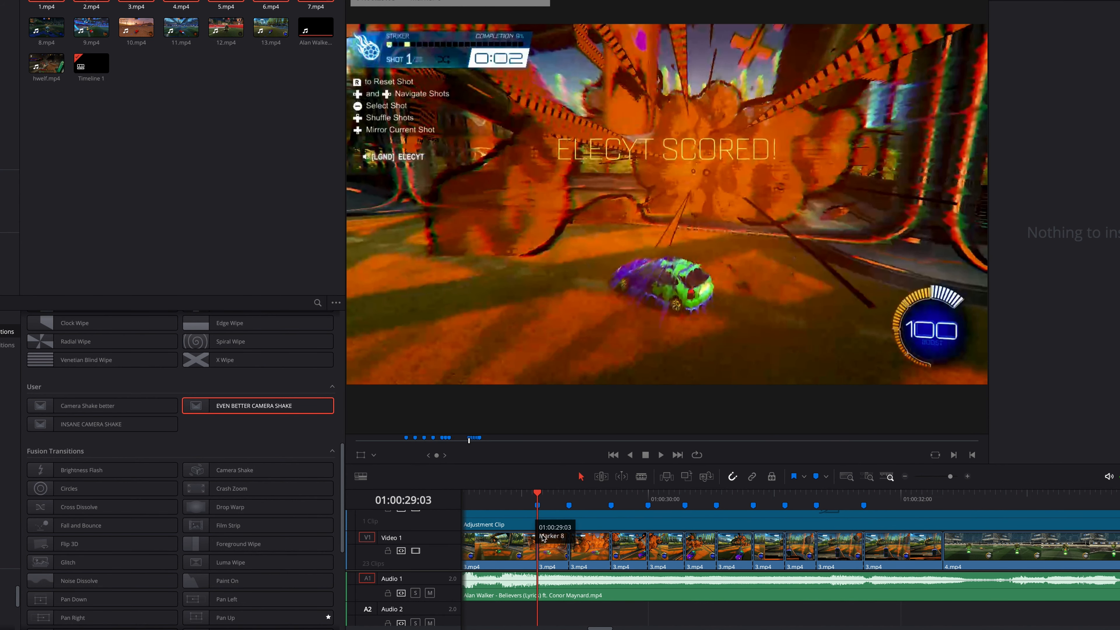
pyautogui.click(555, 552)
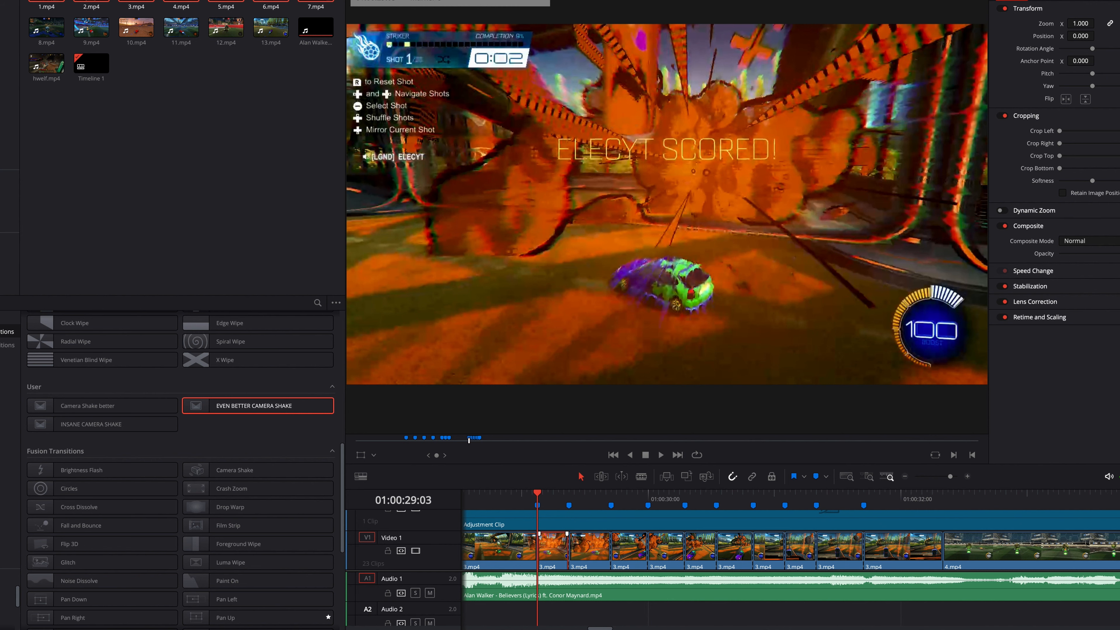
pyautogui.click(602, 629)
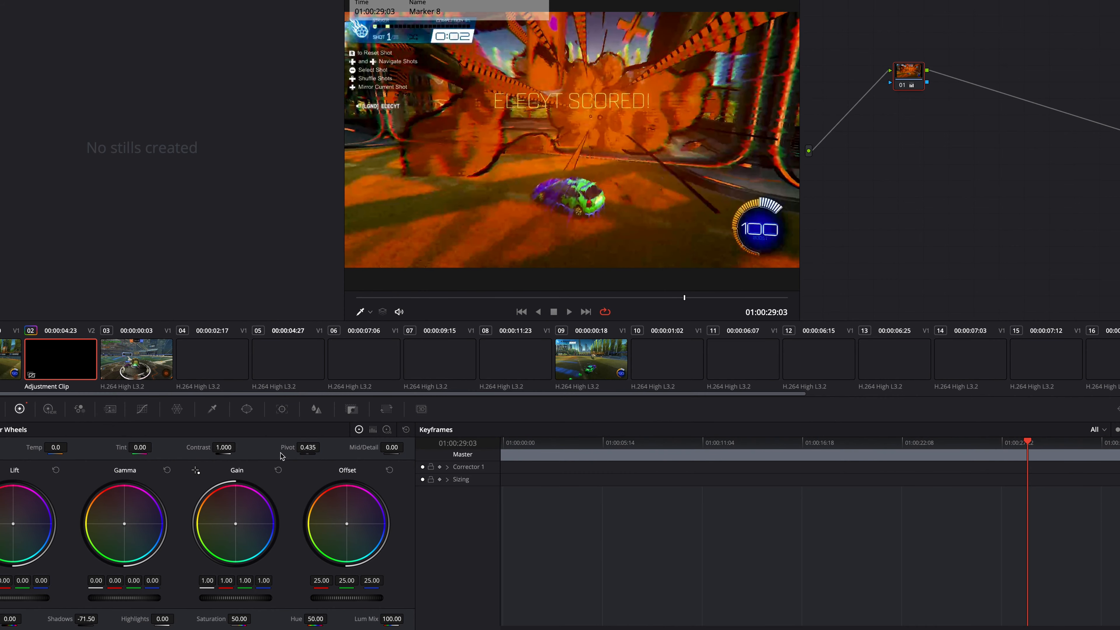
pyautogui.click(719, 361)
pyautogui.click(678, 361)
pyautogui.click(729, 363)
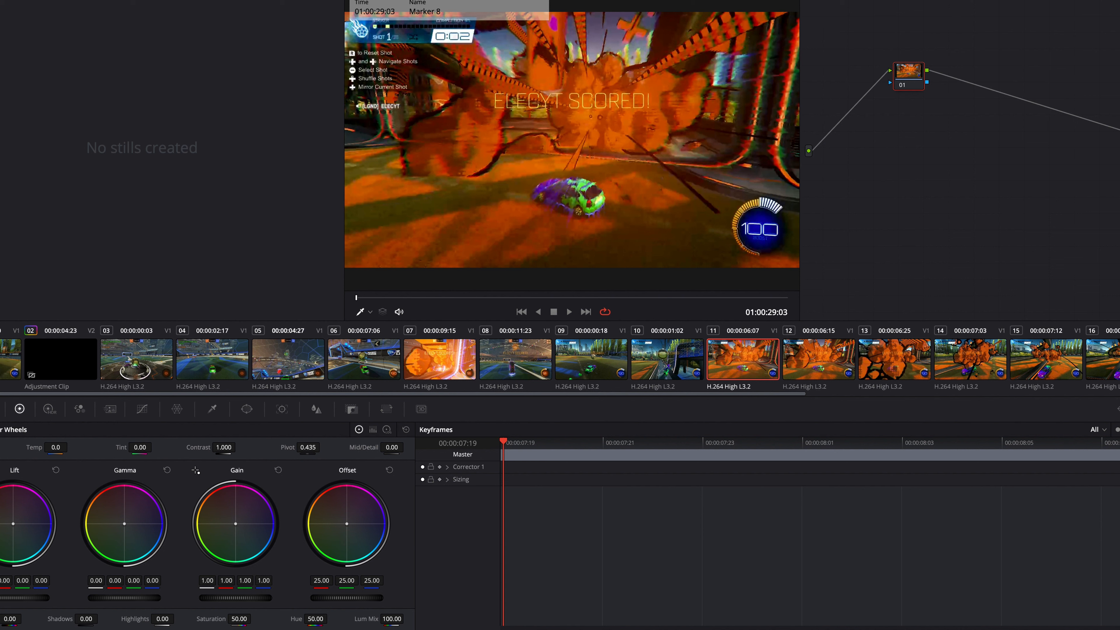
pyautogui.moveTo(315, 619); pyautogui.dragTo(331, 619)
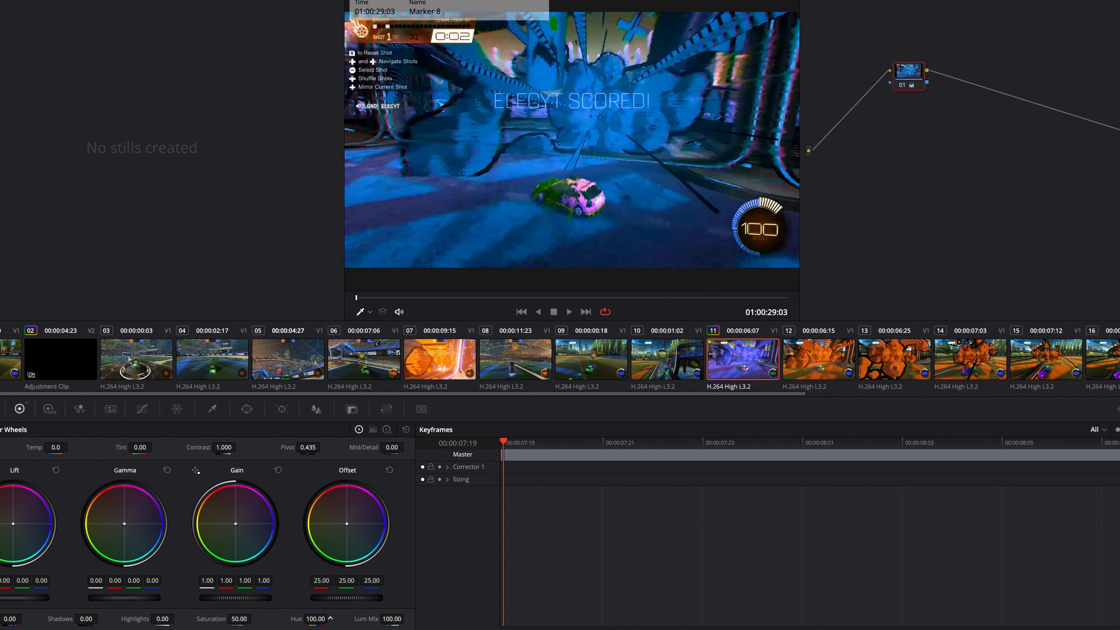
# Step: Set the hue of clip 12 to 91.40 and the hue of clip 13 to 80
pyautogui.click(806, 370)
pyautogui.moveTo(330, 619); pyautogui.dragTo(330, 618)
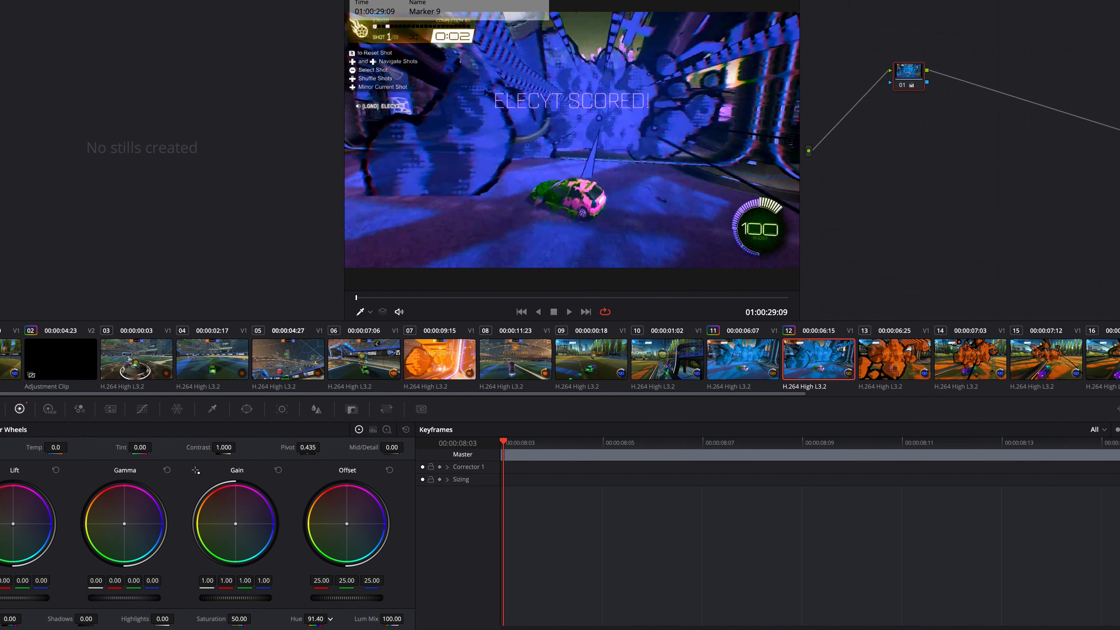
pyautogui.click(886, 360)
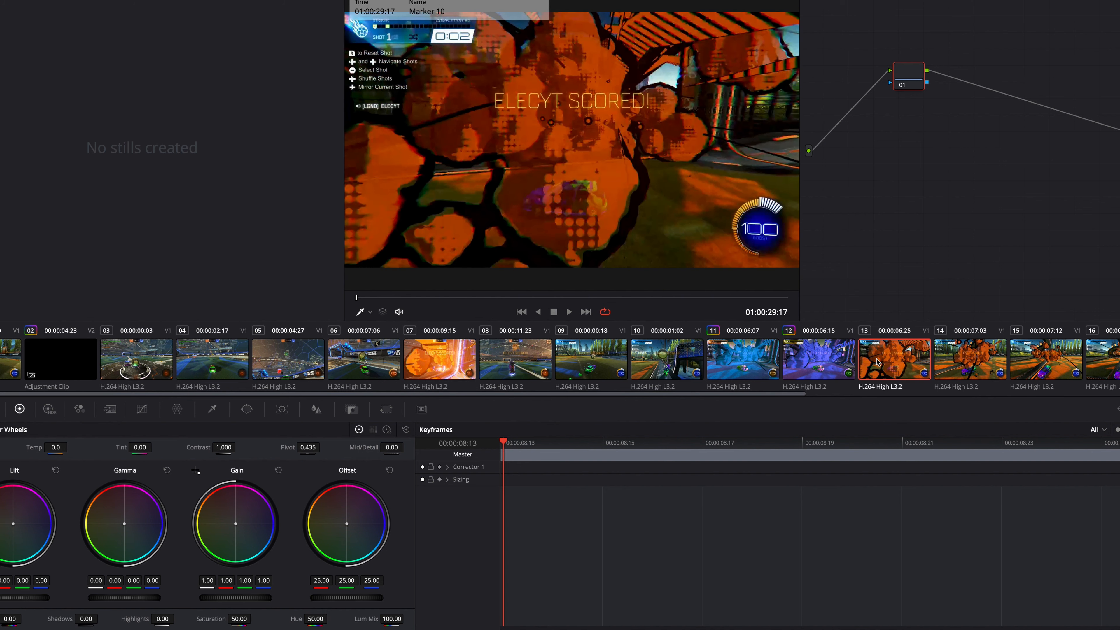
pyautogui.moveTo(331, 619); pyautogui.dragTo(331, 618)
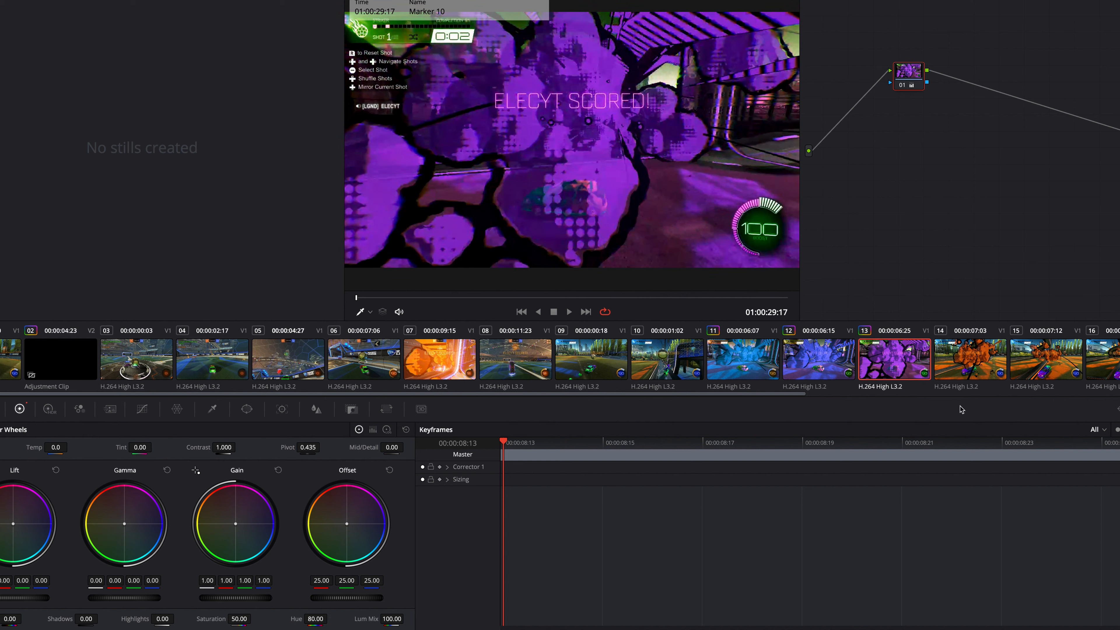
# Step: Shift the hues of clips 14 and 15 to pink and red, and set clip 17's hue to 40
pyautogui.click(970, 359)
pyautogui.moveTo(331, 619); pyautogui.dragTo(324, 618)
pyautogui.click(1046, 361)
pyautogui.click(1112, 361)
pyautogui.press('Down')
pyautogui.scroll(-5, 722, 353)
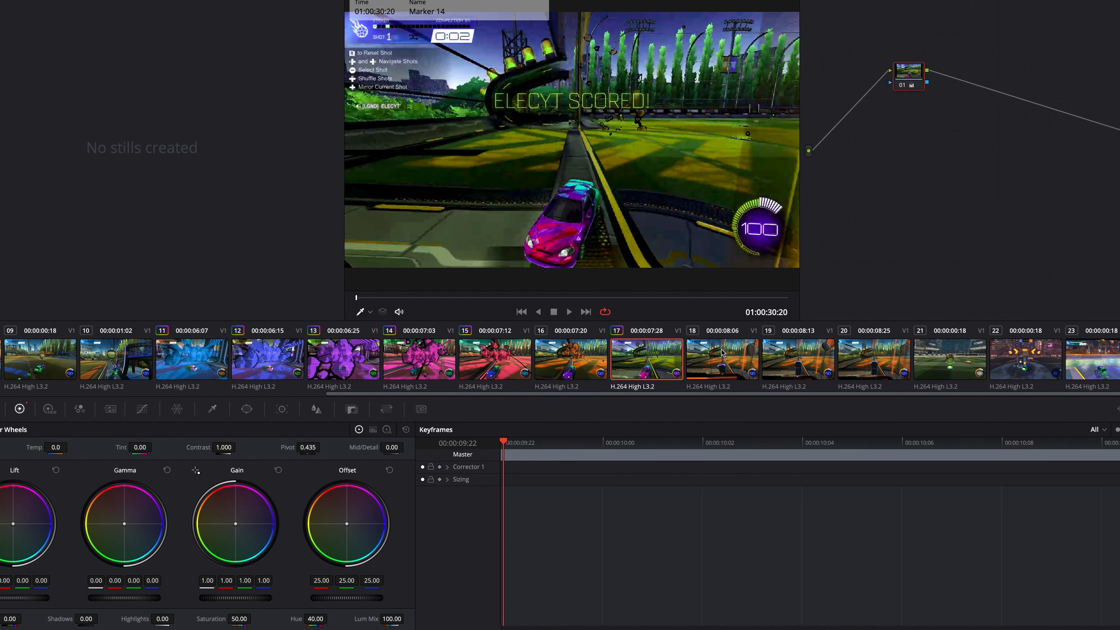
# Step: Set clip 18's hue to 30.20 and lower the hues of clips 19 and 20 progressively further
pyautogui.click(723, 353)
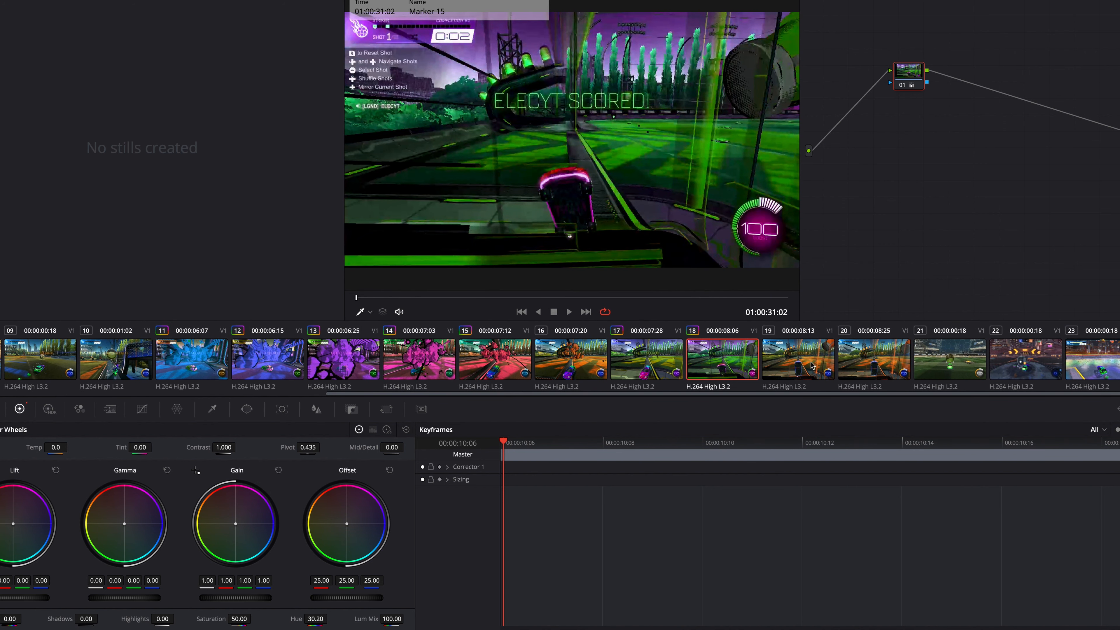
pyautogui.press('Down')
pyautogui.press('Down')
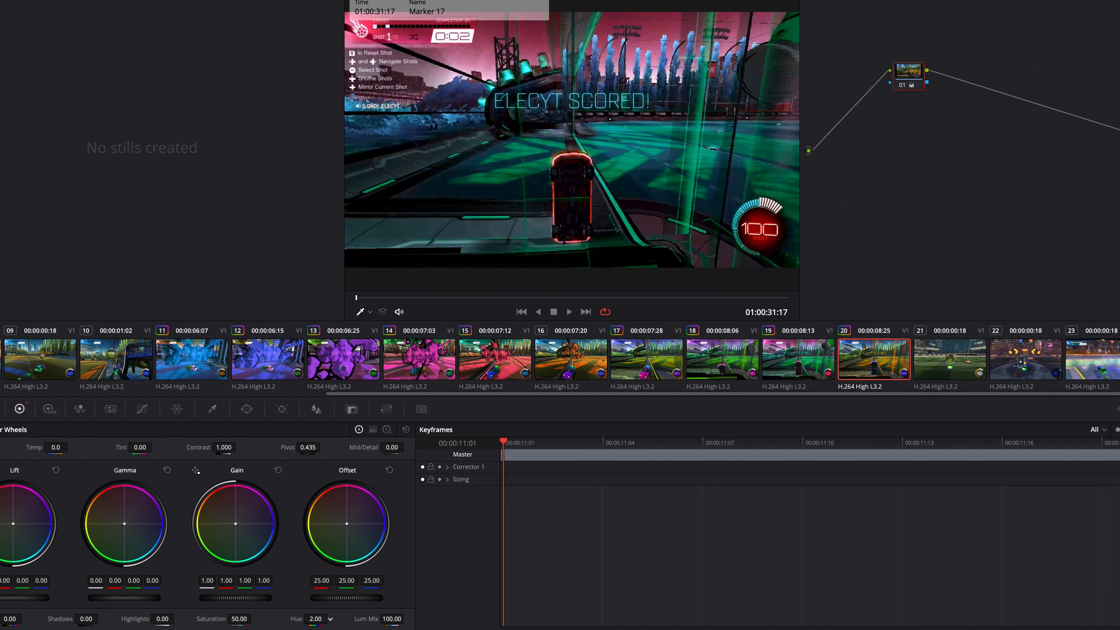
pyautogui.moveTo(316, 619); pyautogui.dragTo(332, 619)
# Step: Return to the Edit page and play back the recolored 3.mp4 pieces and 4.mp4 up to the audio marker at 01:00:38:08
pyautogui.click(961, 359)
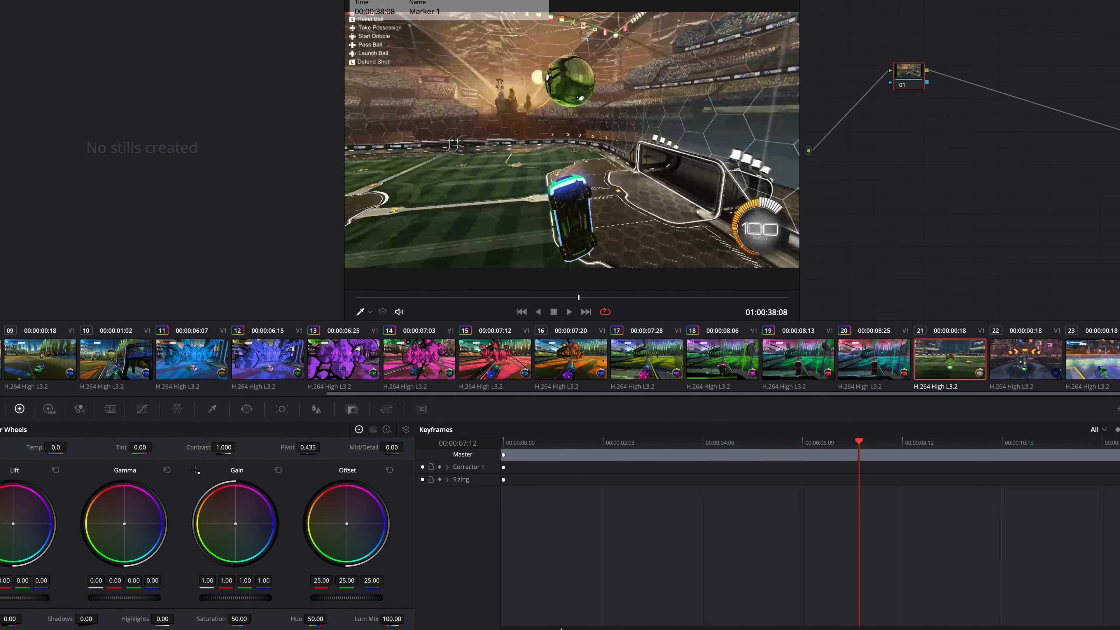
pyautogui.hotkey('shift', '4')
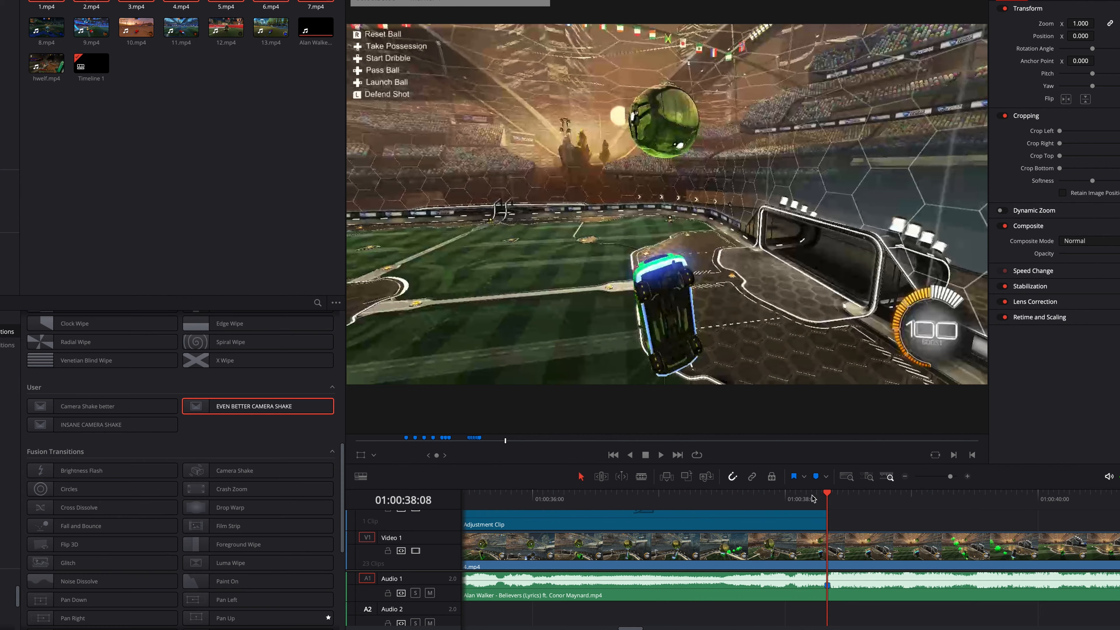
pyautogui.moveTo(812, 497); pyautogui.dragTo(574, 502)
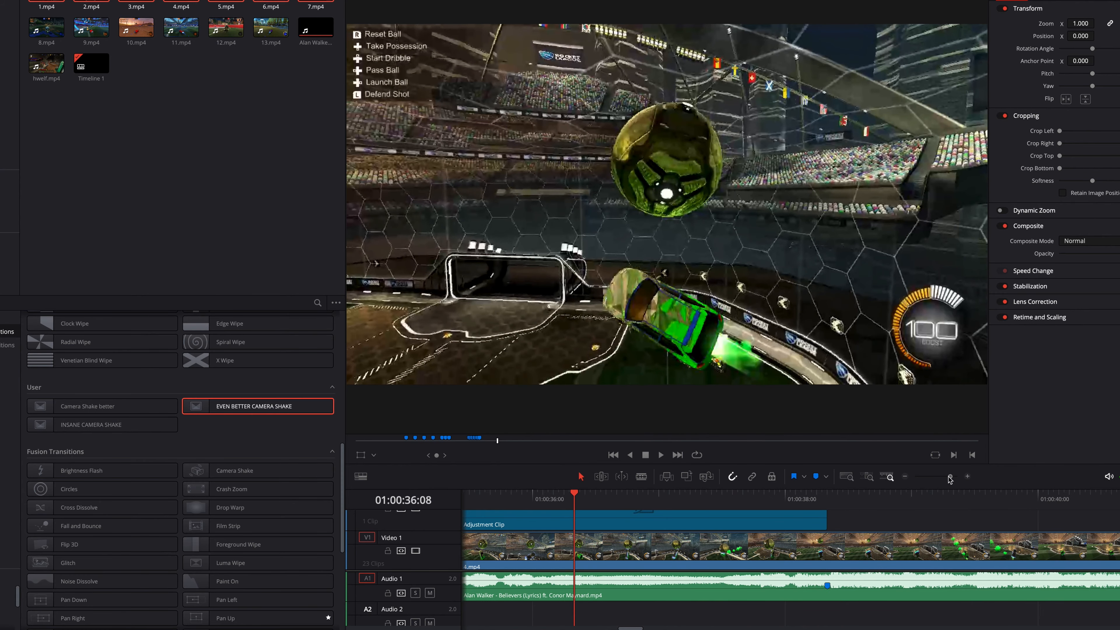
pyautogui.moveTo(950, 479); pyautogui.dragTo(949, 480)
pyautogui.moveTo(817, 497); pyautogui.dragTo(1119, 498)
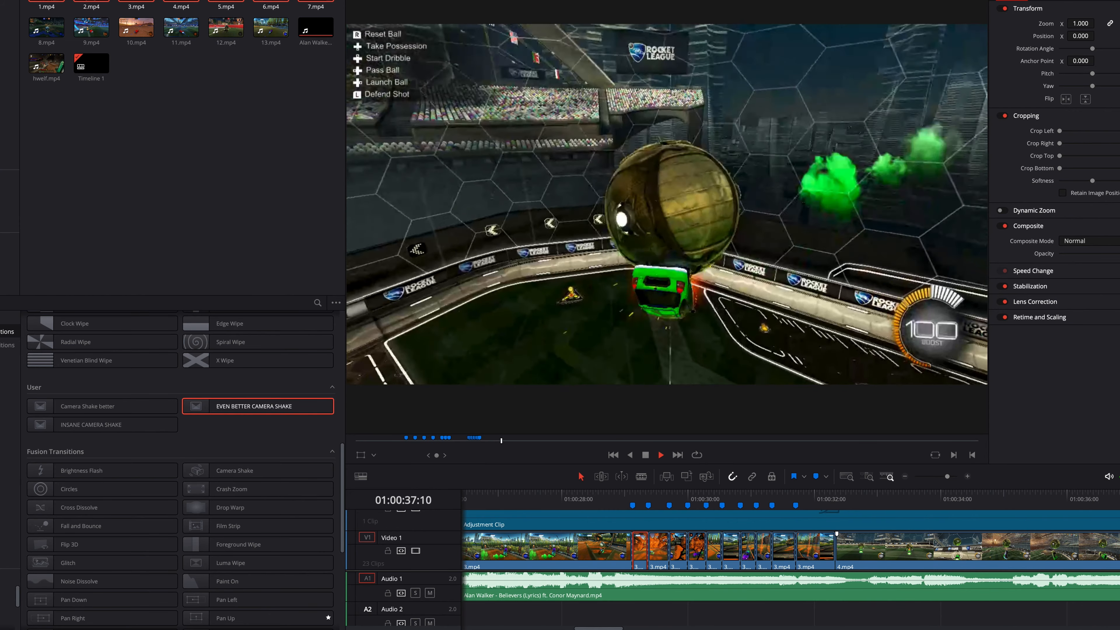
pyautogui.press('space')
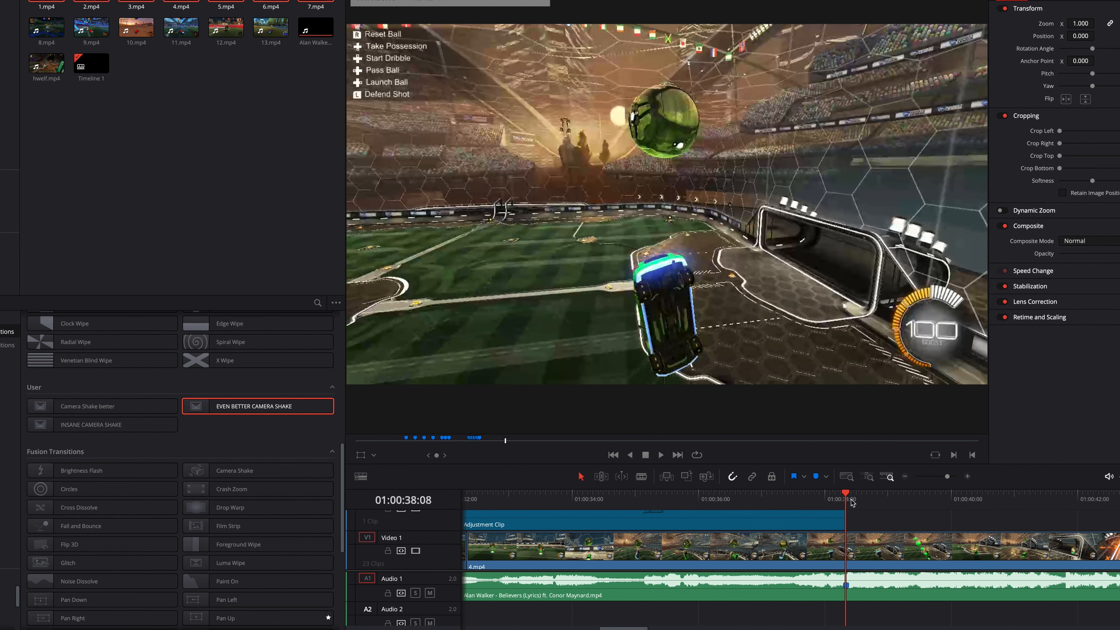
# Step: Turn on retime controls for clip 4.mp4 and add a speed point at the audio marker, 01:00:38:08
pyautogui.moveTo(837, 498)
pyautogui.mouseDown()
pyautogui.moveTo(821, 499)
pyautogui.moveTo(841, 507)
pyautogui.mouseUp()
pyautogui.click(642, 477)
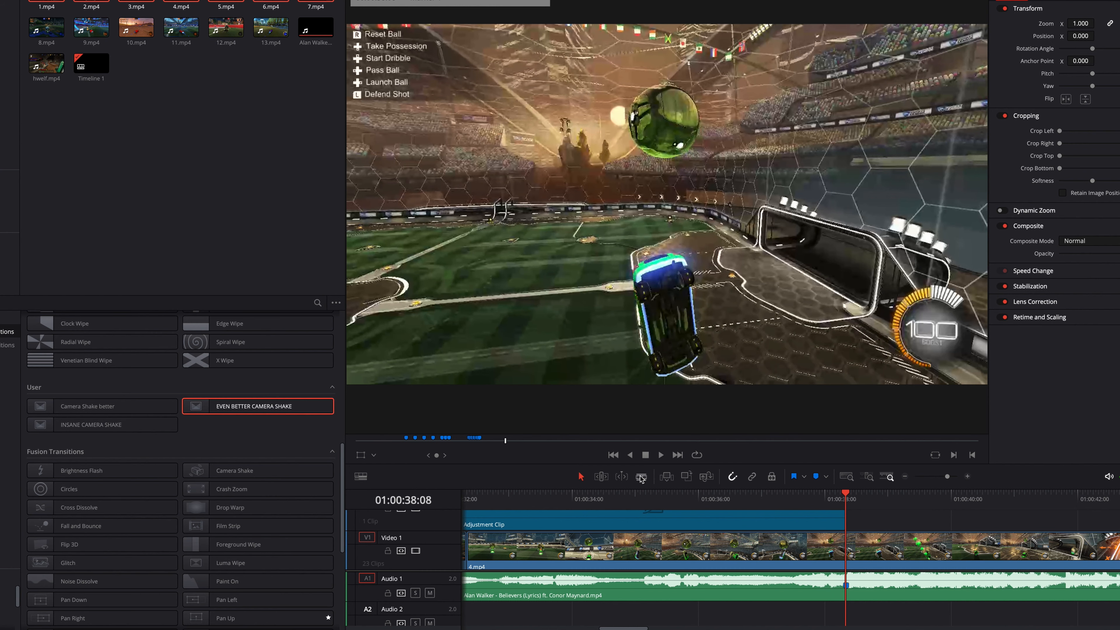
pyautogui.click(847, 560)
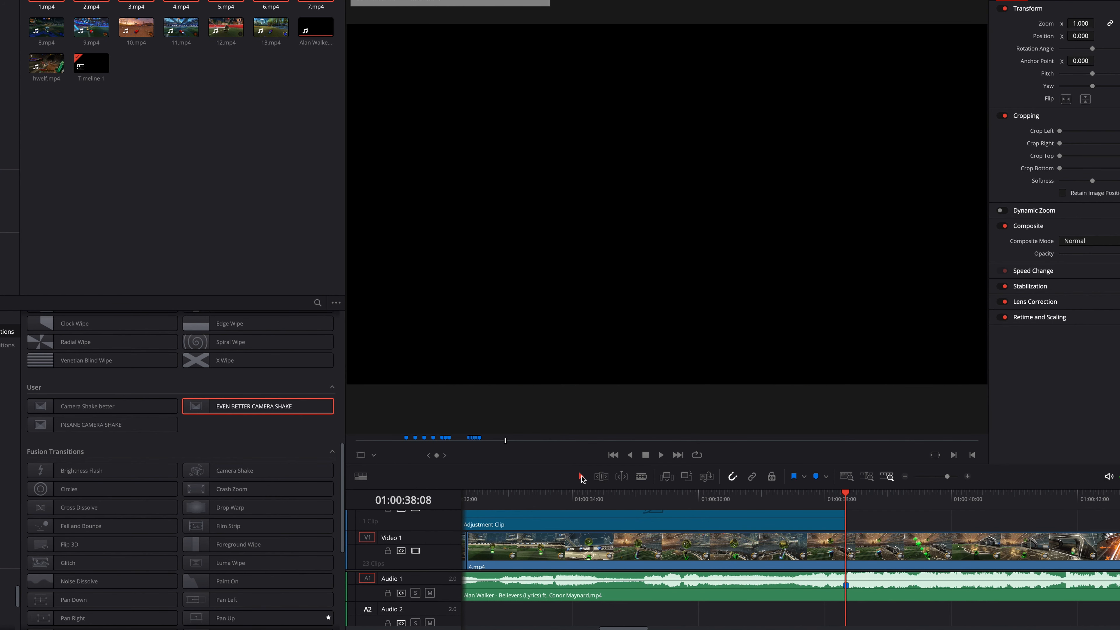
pyautogui.rightClick(833, 539)
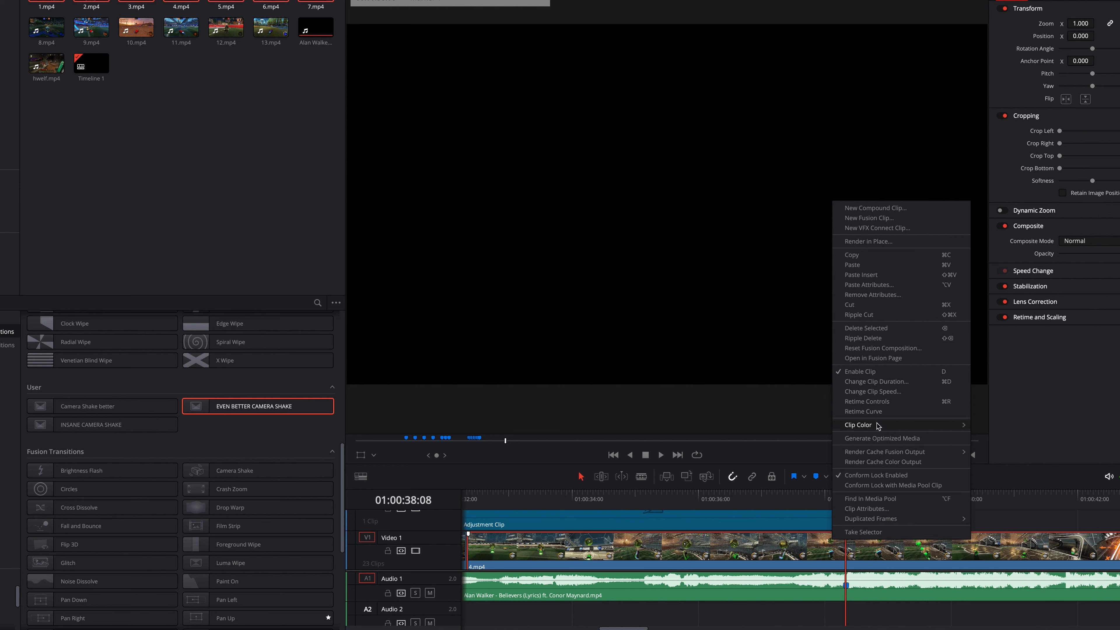
pyautogui.click(867, 402)
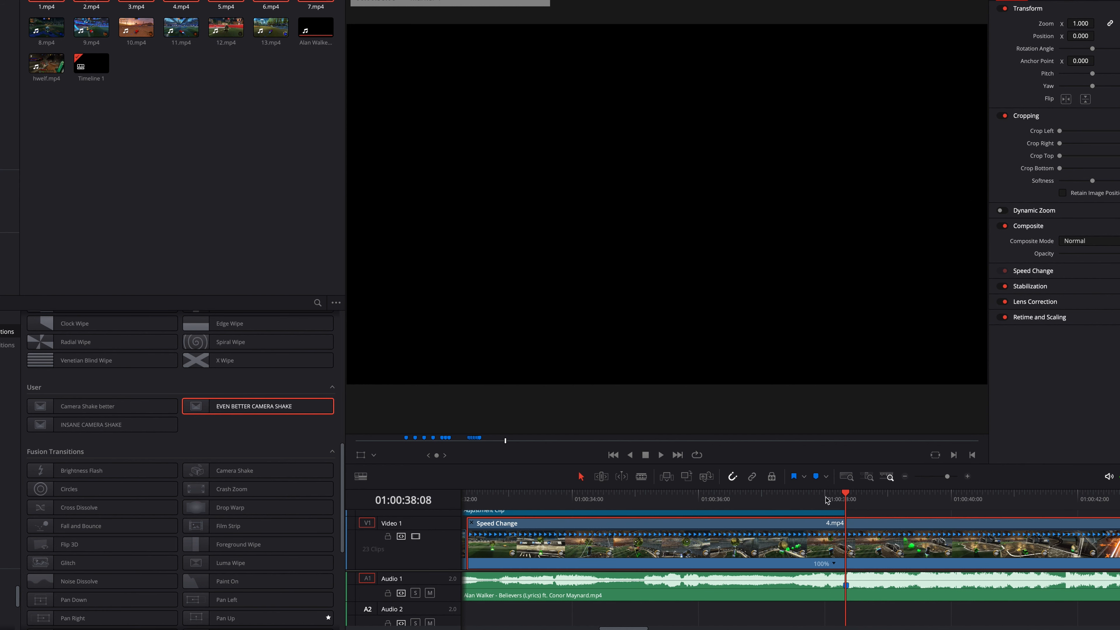
pyautogui.click(834, 563)
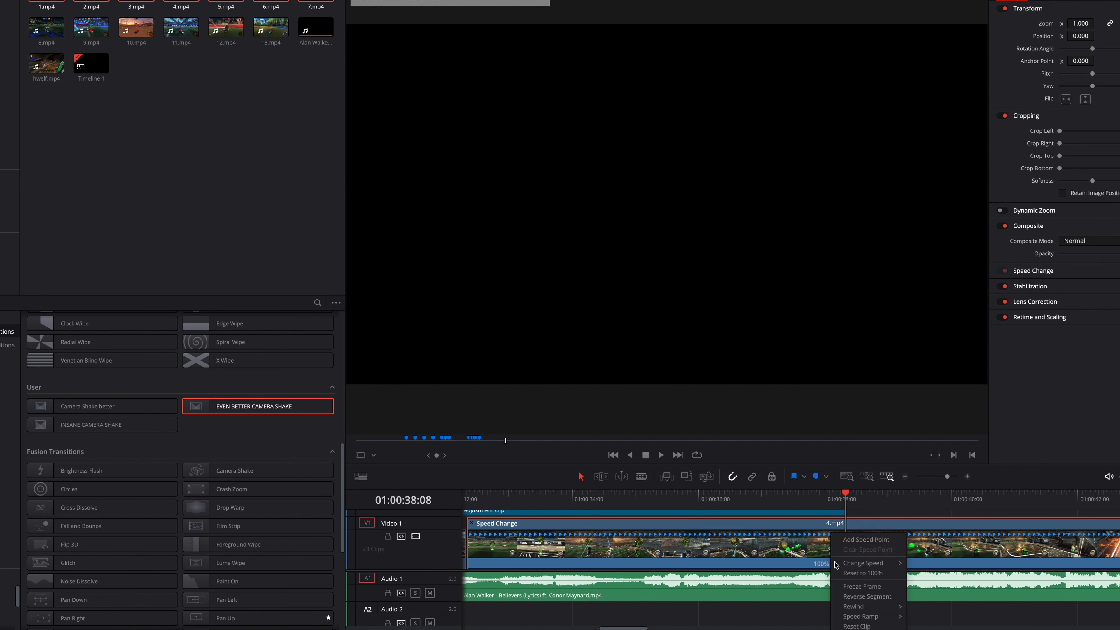
pyautogui.click(854, 540)
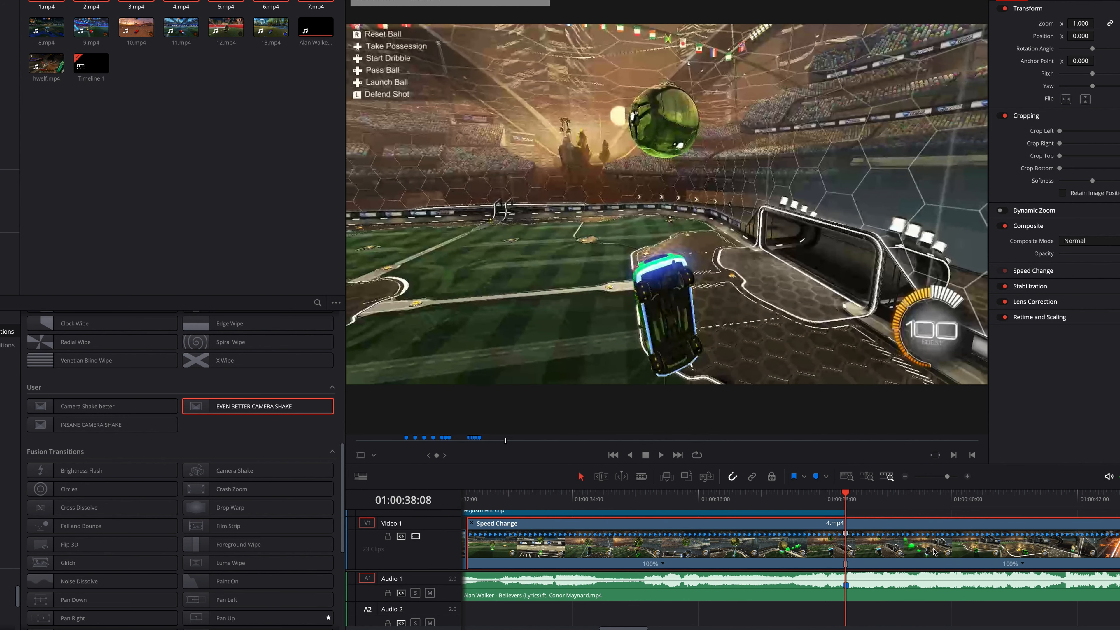
# Step: Speed up the part of 4.mp4 after the speed point to 400%
pyautogui.moveTo(947, 477); pyautogui.dragTo(943, 478)
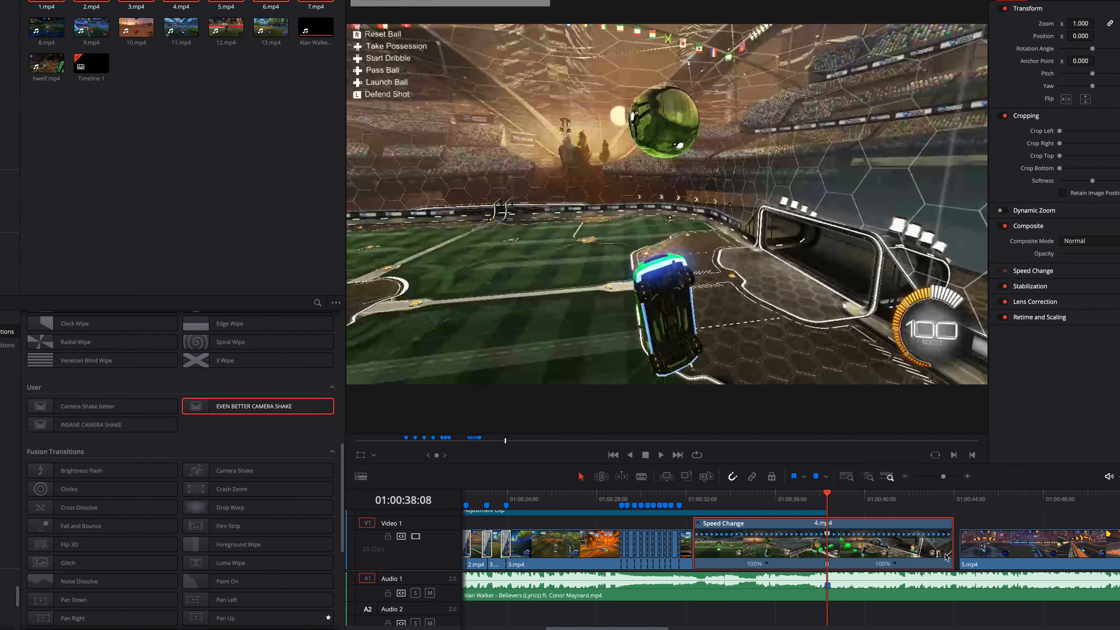
pyautogui.moveTo(953, 558); pyautogui.dragTo(943, 558)
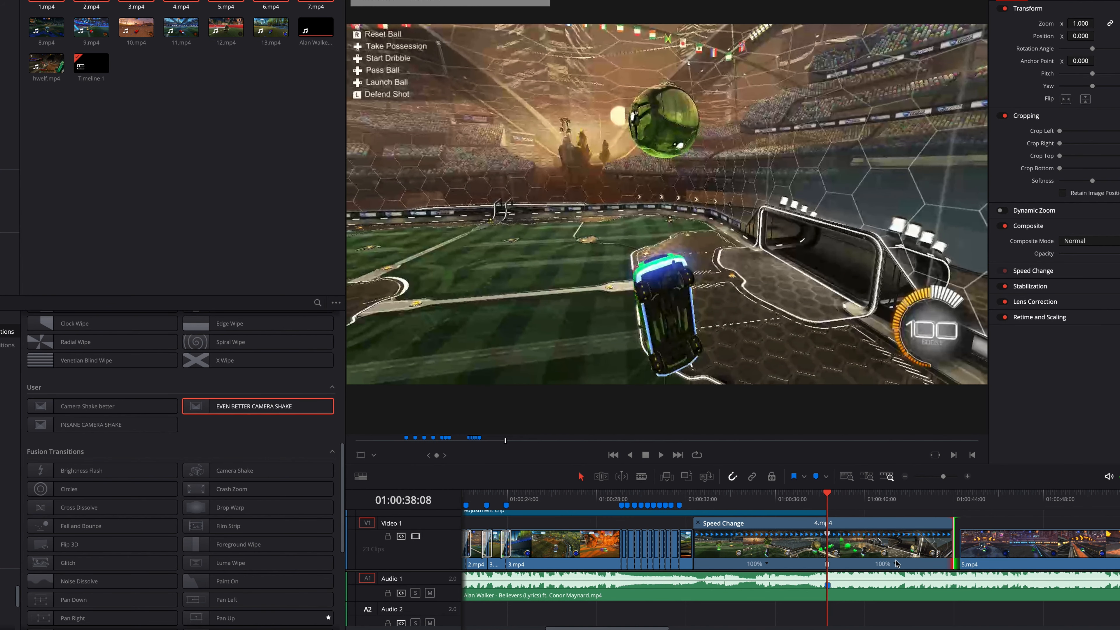
pyautogui.rightClick(895, 566)
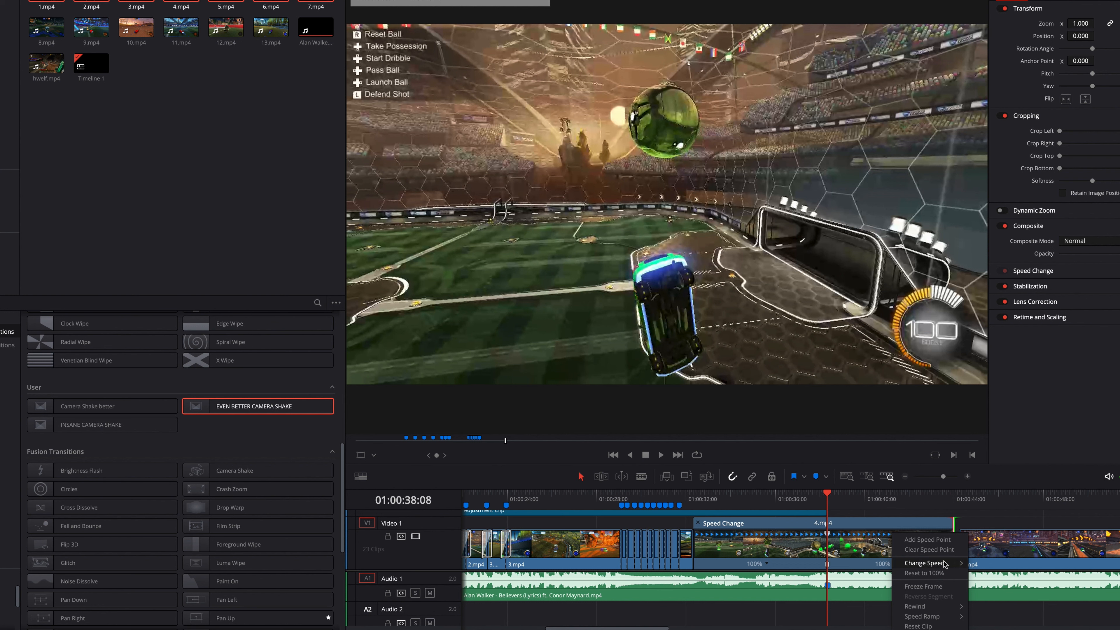
pyautogui.moveTo(958, 566)
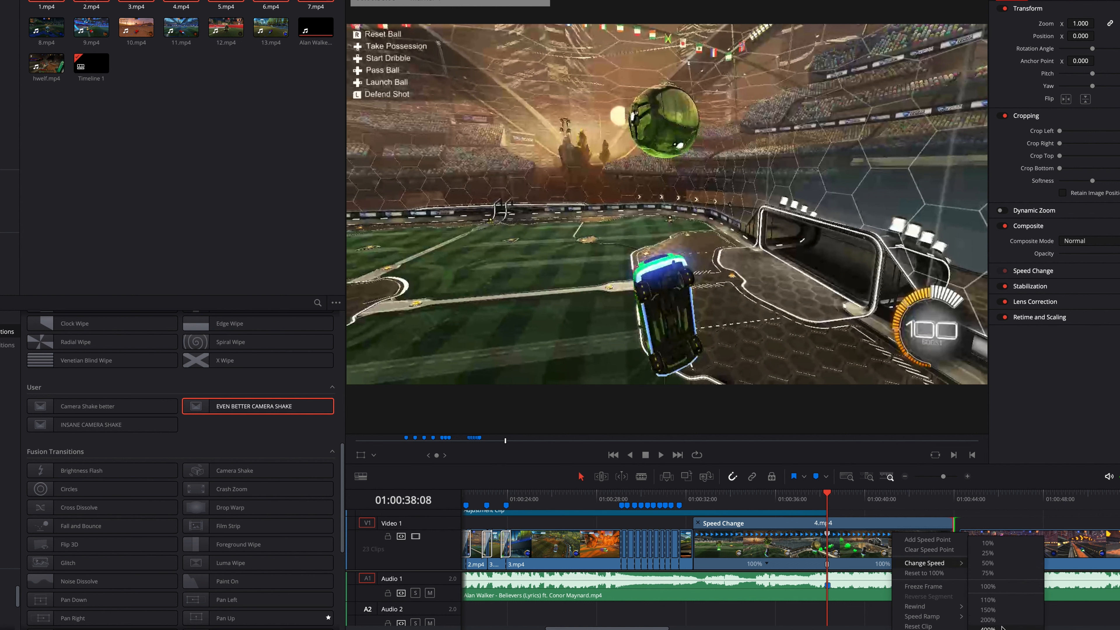
pyautogui.click(1002, 628)
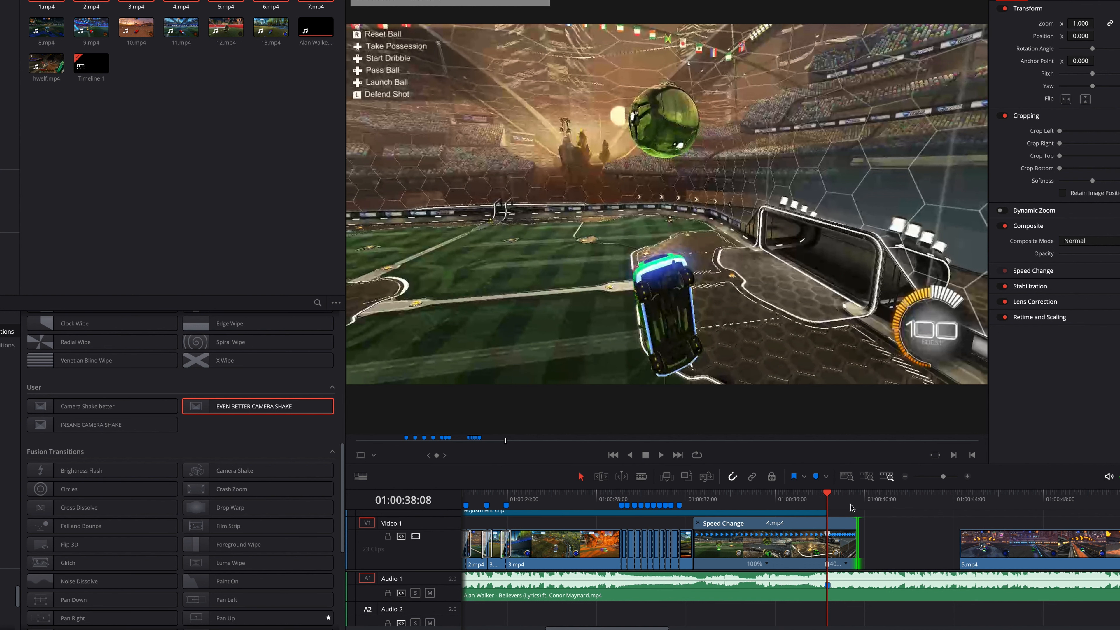
# Step: Play back 4.mp4 from its beginning through the sped-up ending to review the speed change
pyautogui.moveTo(827, 495); pyautogui.dragTo(697, 498)
pyautogui.press('space')
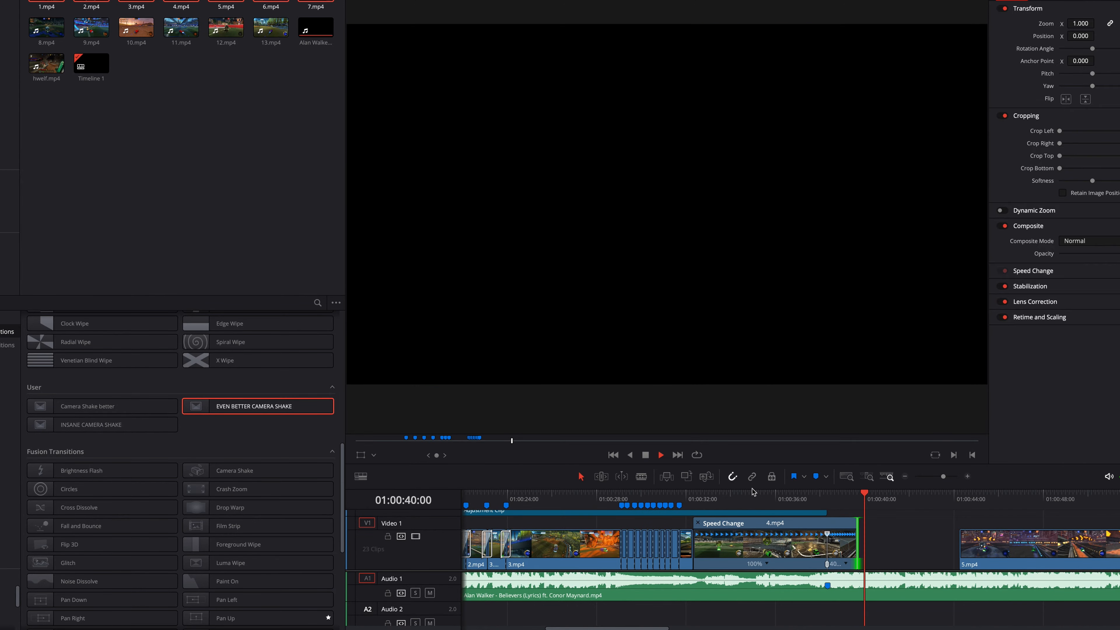
pyautogui.press('space')
# Step: Add a second speed point to 4.mp4 at the goal explosion, 01:00:39:10
pyautogui.click(860, 500)
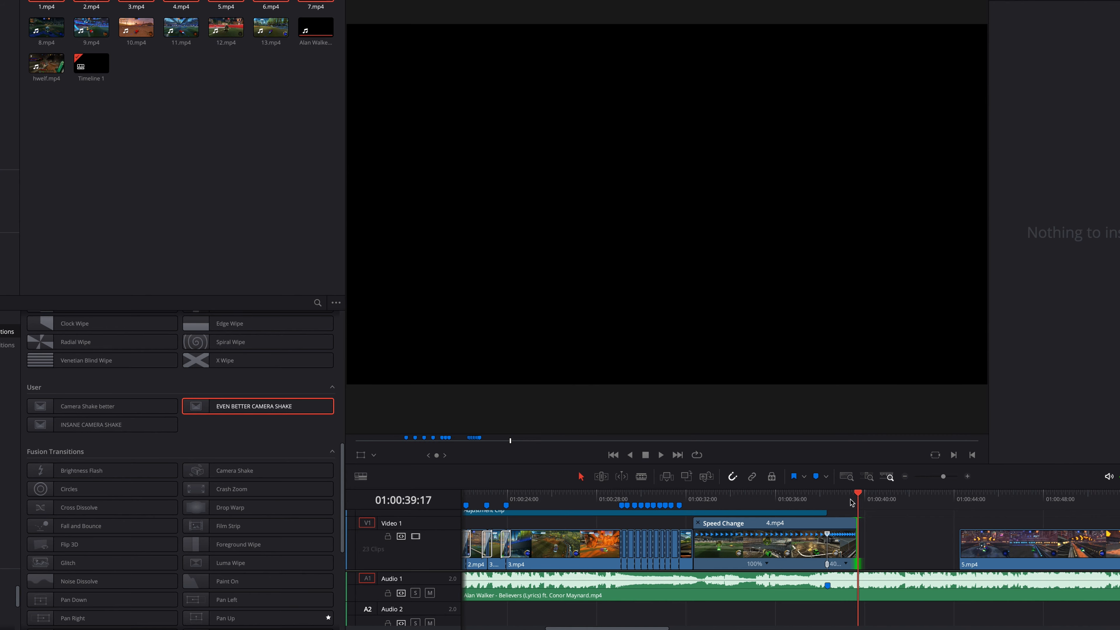
pyautogui.click(847, 502)
pyautogui.press('Right')
pyautogui.press('Right')
pyautogui.press('Right')
pyautogui.press('Right')
pyautogui.press('Right')
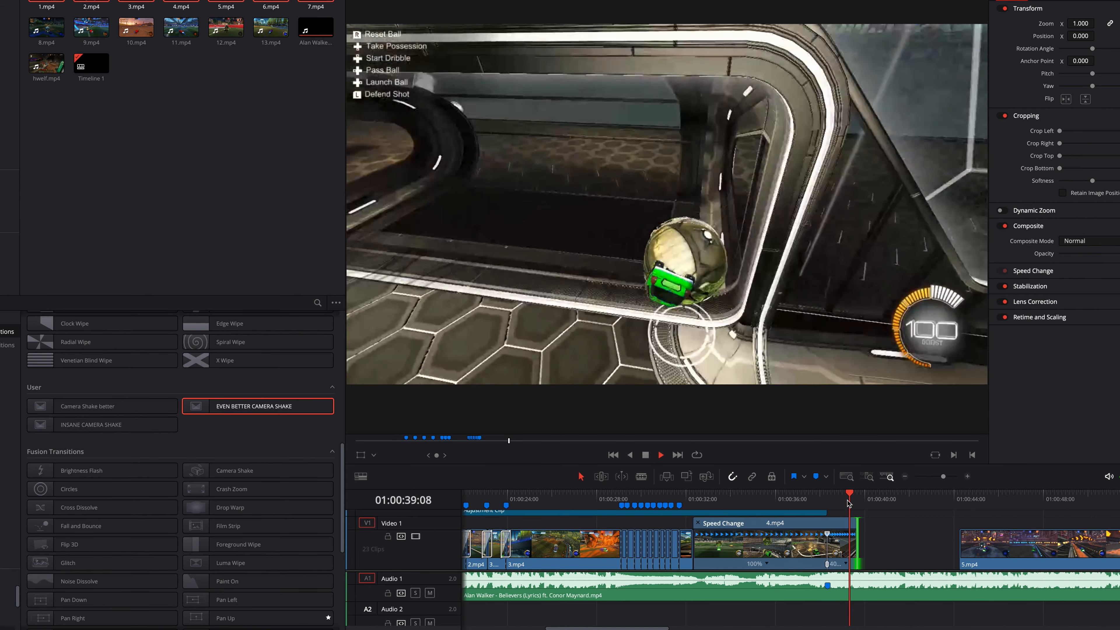
pyautogui.rightClick(845, 565)
pyautogui.moveTo(884, 567)
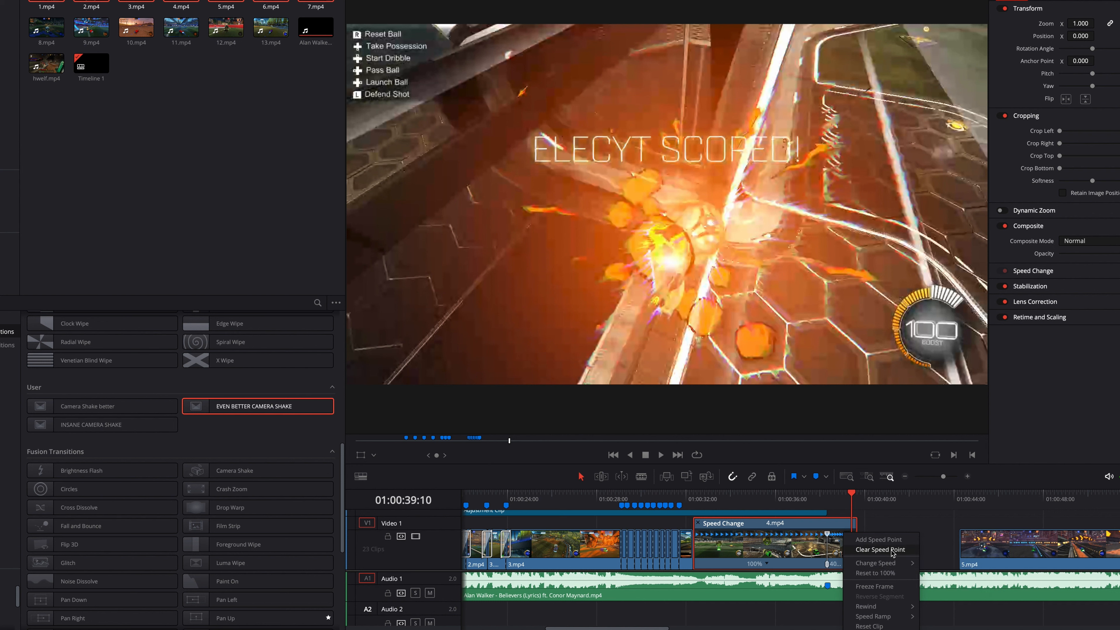
pyautogui.click(894, 541)
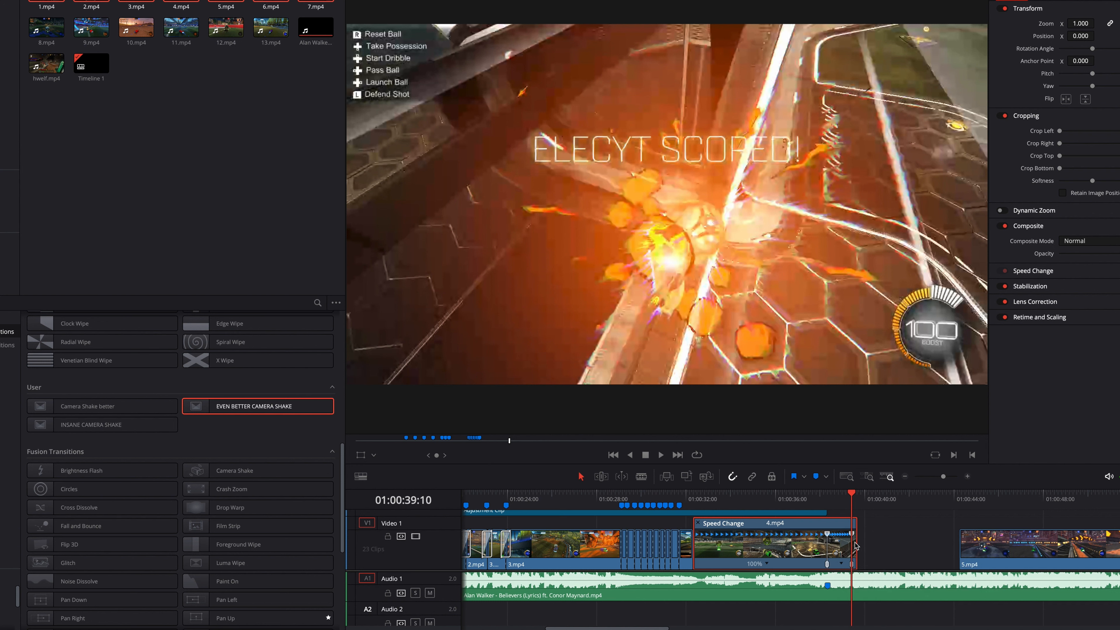
# Step: Set the last segment of 4.mp4, after the goal explosion, back to 100% speed
pyautogui.moveTo(858, 548)
pyautogui.mouseDown()
pyautogui.moveTo(876, 555)
pyautogui.moveTo(863, 556)
pyautogui.mouseUp()
pyautogui.click(850, 564)
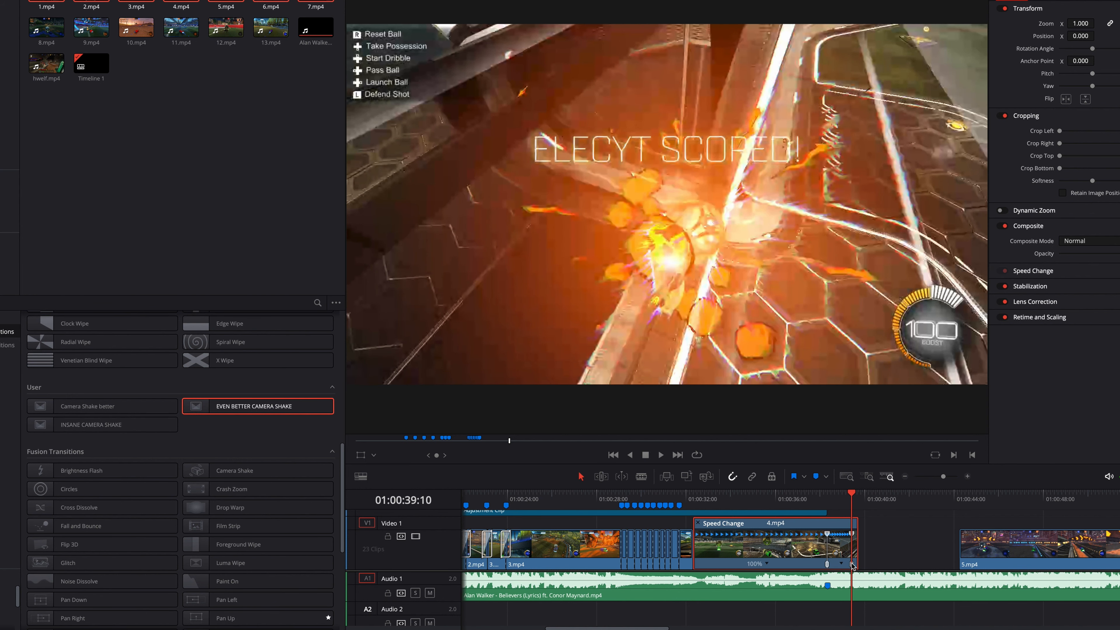
pyautogui.rightClick(855, 565)
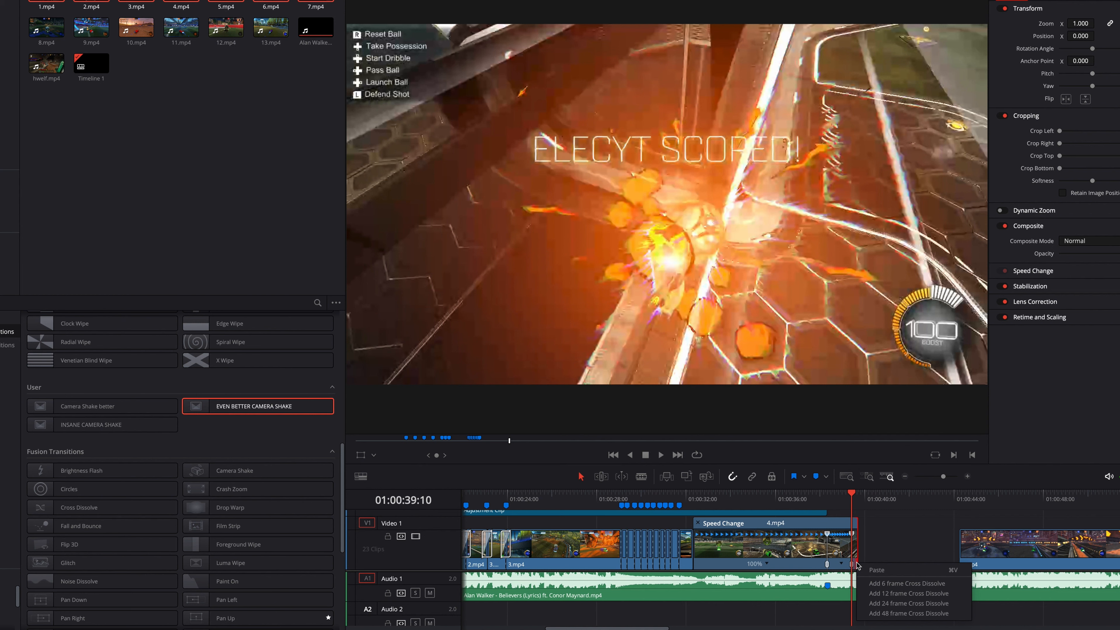
pyautogui.click(855, 561)
pyautogui.click(856, 558)
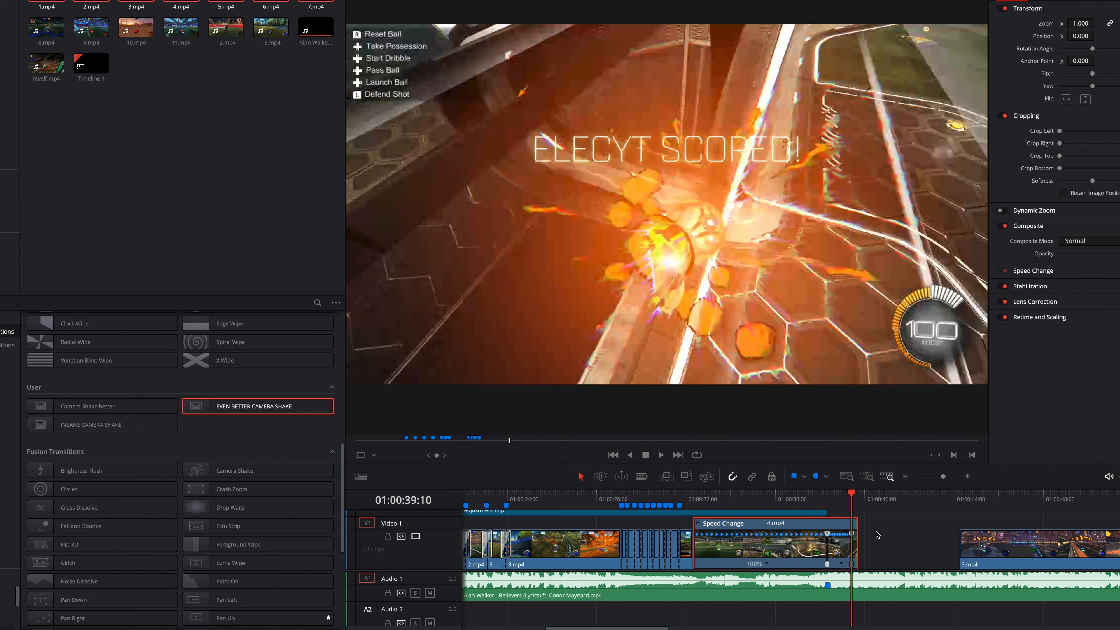
pyautogui.moveTo(944, 478); pyautogui.dragTo(953, 477)
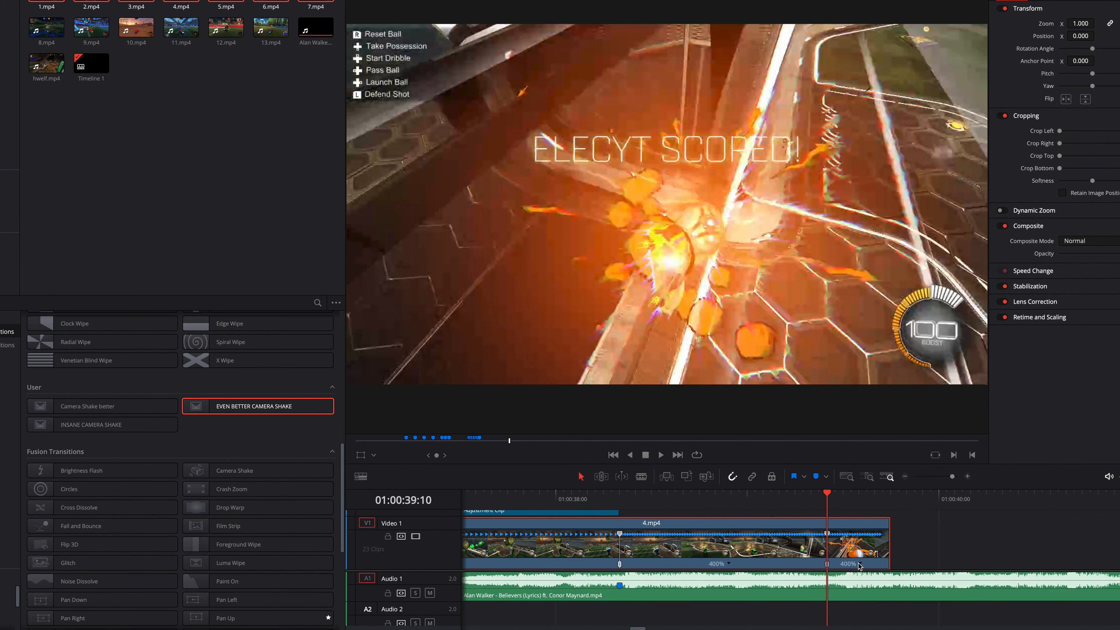
pyautogui.click(859, 565)
pyautogui.moveTo(891, 564)
pyautogui.click(954, 587)
# Step: Play back the 400% segment of 4.mp4 into the normal-speed goal explosion
pyautogui.press('space')
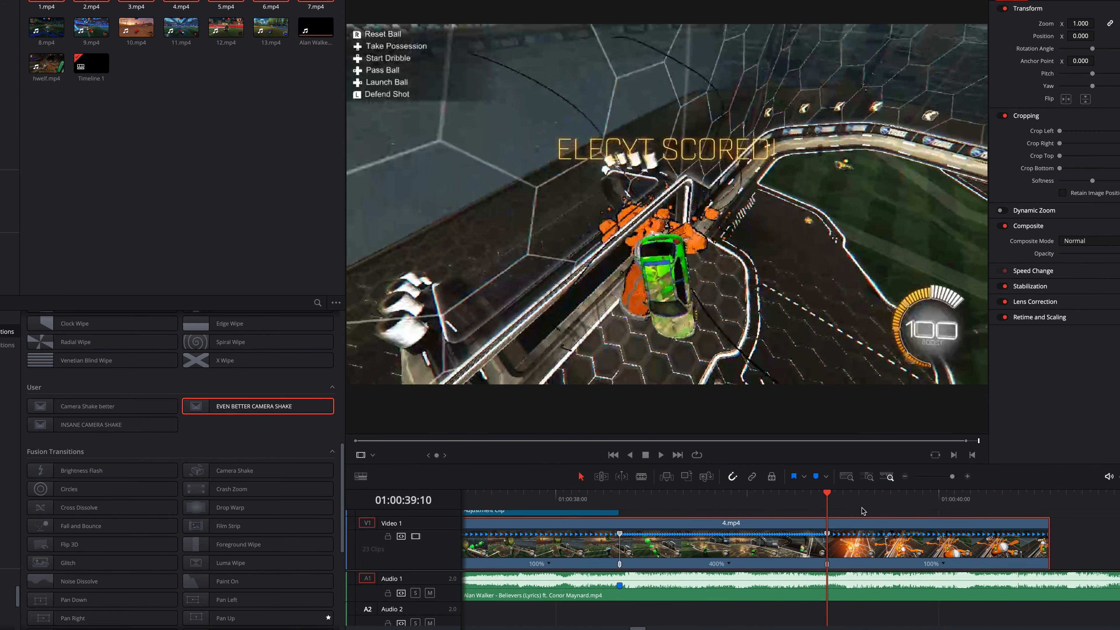
pyautogui.moveTo(859, 498); pyautogui.dragTo(728, 496)
pyautogui.press('space')
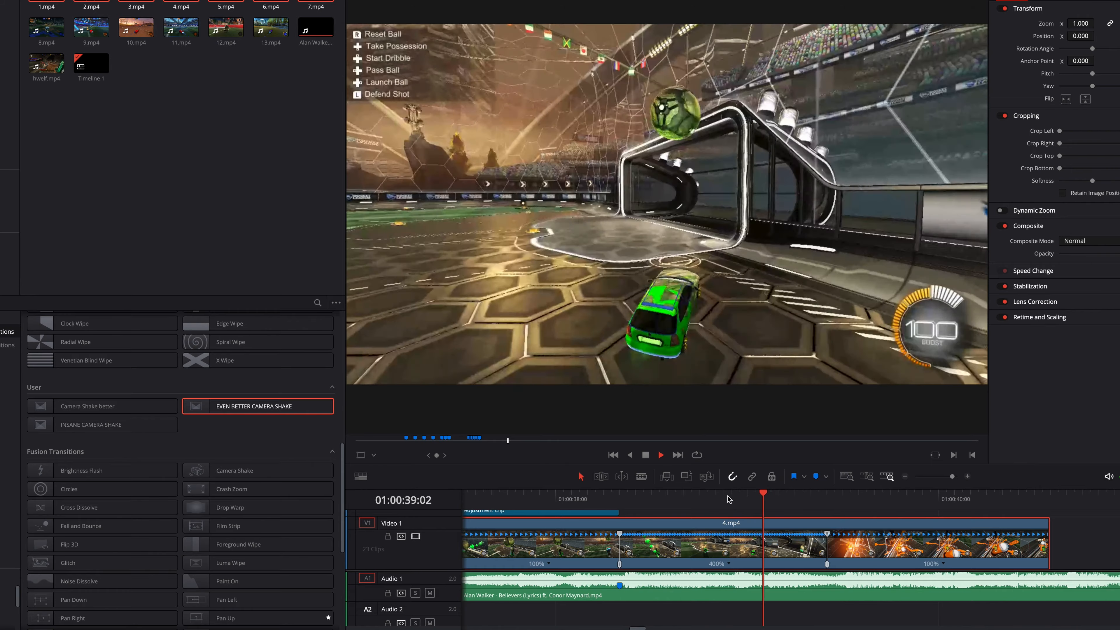